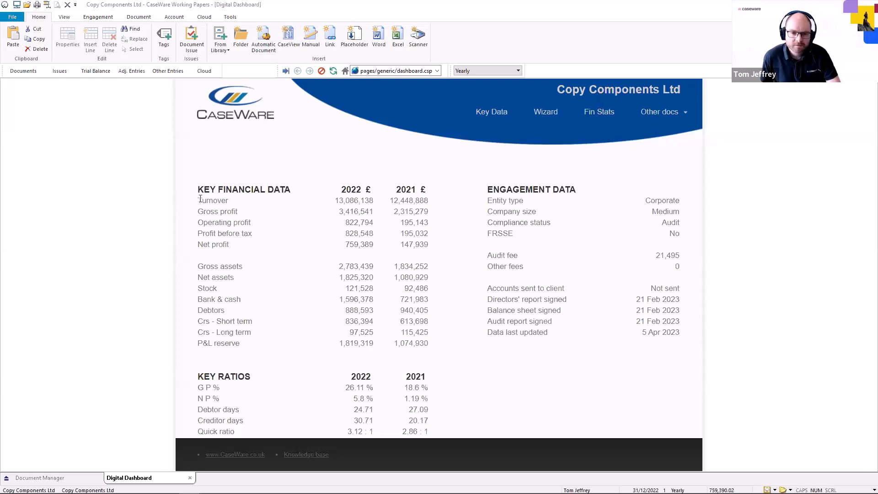
Open the Copy Components Ltd working trial balance and review its accounts and balances
{"action": "left_click", "coordinate": [88, 72]}
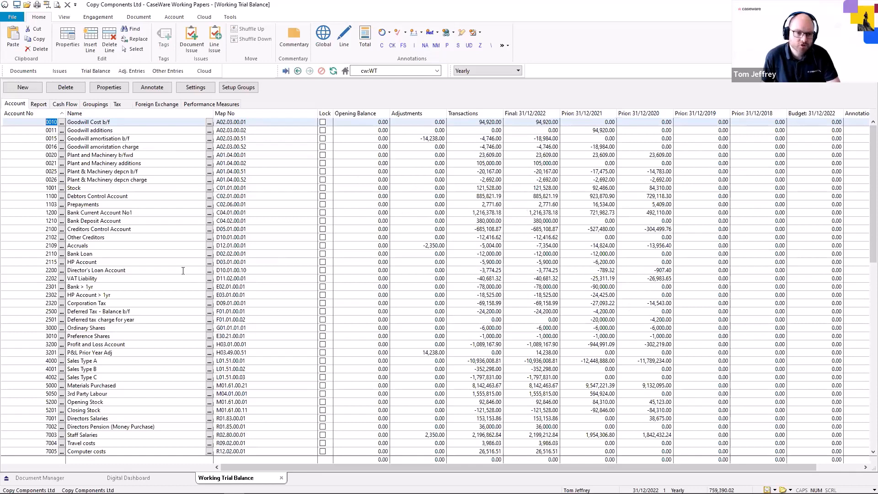
{"action": "scroll", "coordinate": [203, 292], "scroll_direction": "down", "scroll_amount": 6}
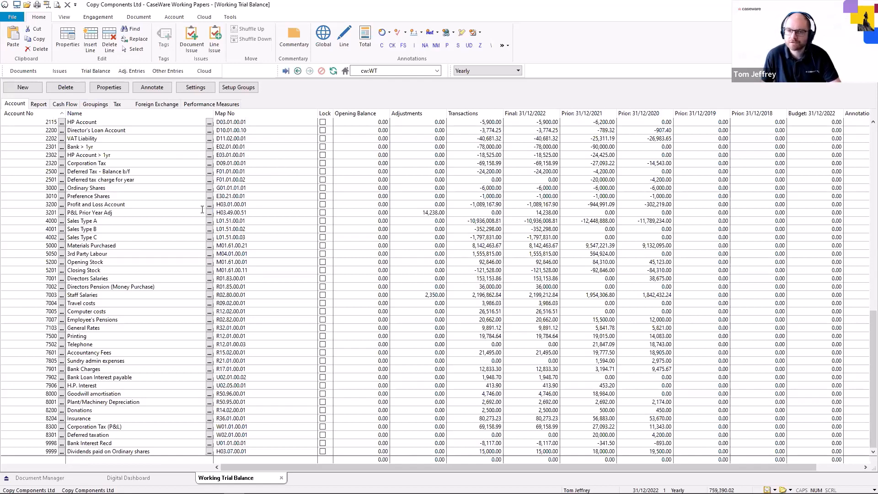
{"action": "scroll", "coordinate": [159, 217], "scroll_direction": "up", "scroll_amount": 6}
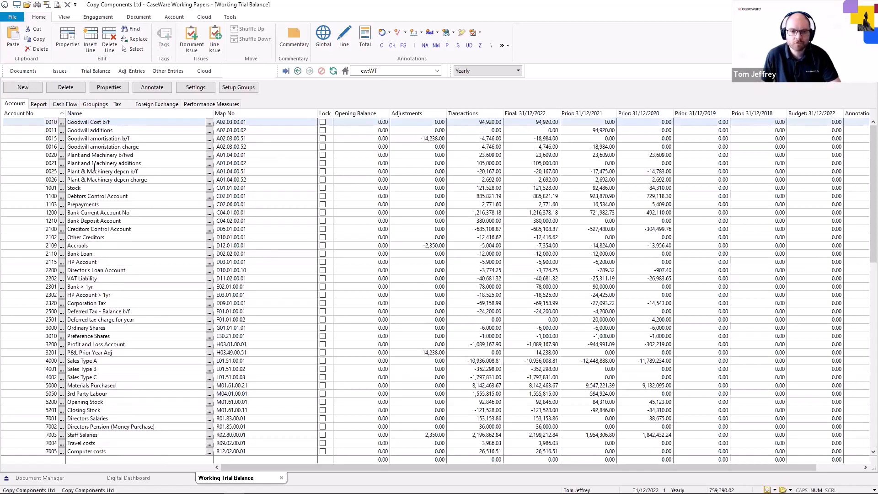
{"action": "mouse_move", "coordinate": [204, 196]}
{"action": "left_mouse_down"}
{"action": "mouse_move", "coordinate": [256, 328]}
{"action": "mouse_move", "coordinate": [257, 443]}
{"action": "left_mouse_up"}
{"action": "left_click", "coordinate": [261, 206]}
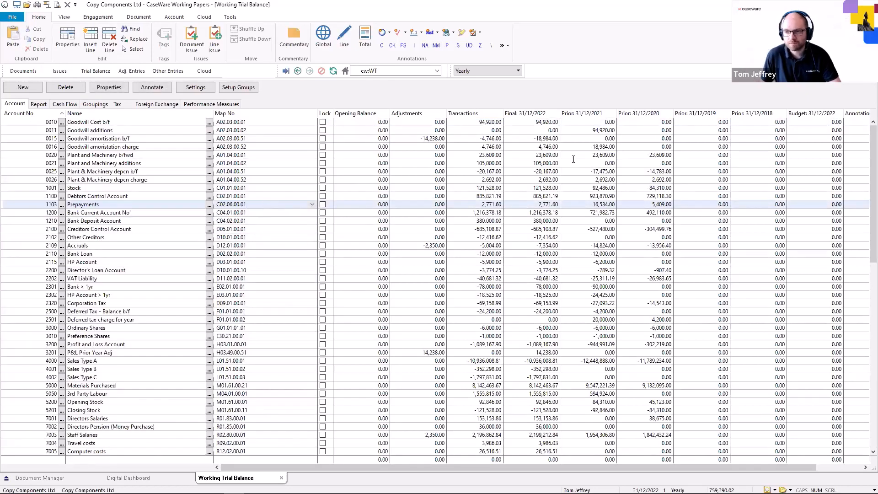
Switch to the Copy Into Ltd file and open its working trial balance at the first account
{"action": "mouse_move", "coordinate": [259, 491]}
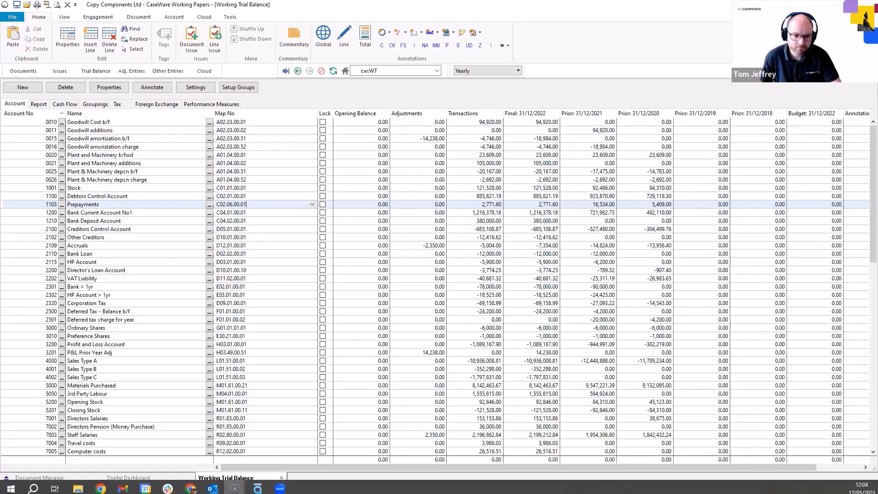
{"action": "mouse_move", "coordinate": [235, 485]}
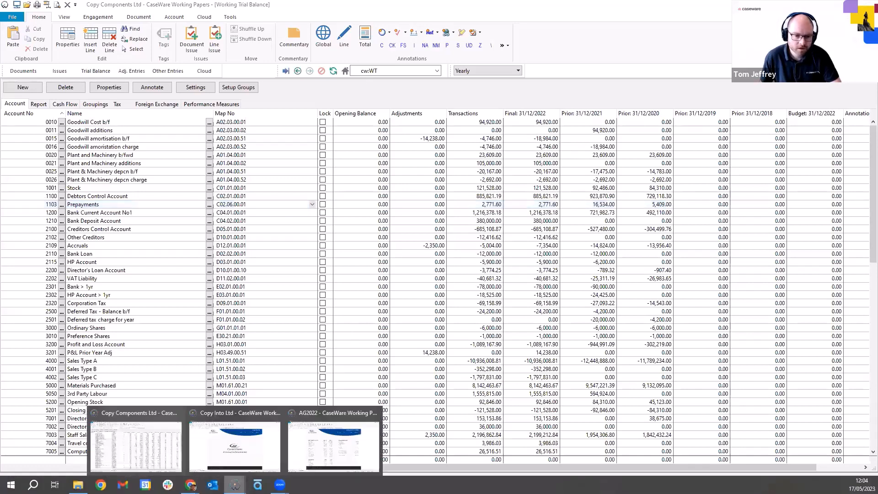
{"action": "left_click", "coordinate": [235, 460]}
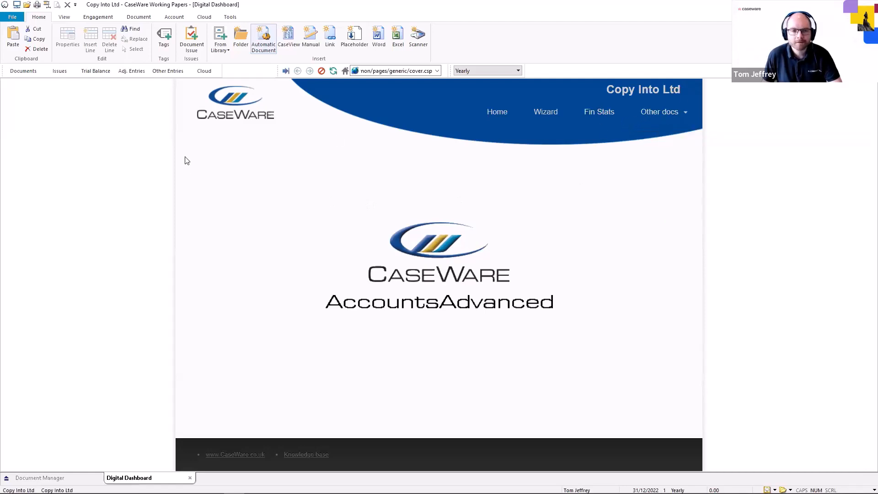
{"action": "left_click", "coordinate": [105, 73]}
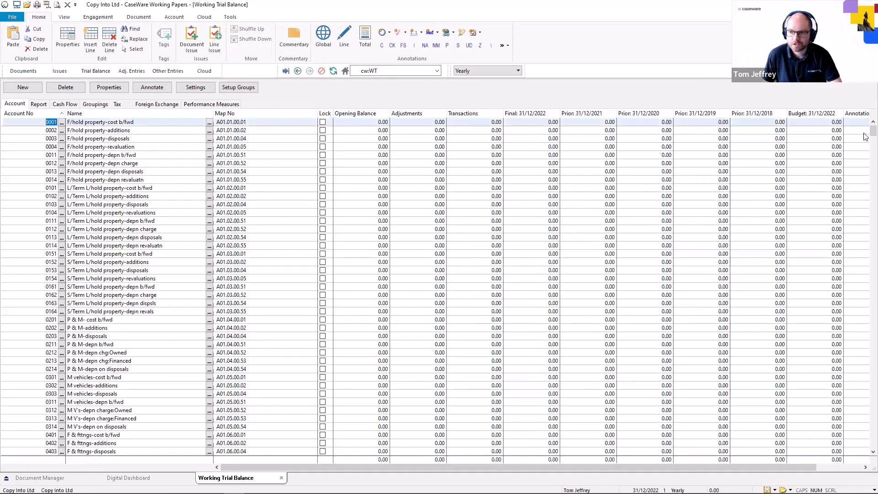
{"action": "mouse_move", "coordinate": [864, 137]}
{"action": "left_mouse_down"}
{"action": "mouse_move", "coordinate": [864, 423]}
{"action": "mouse_move", "coordinate": [864, 130]}
{"action": "left_mouse_up"}
{"action": "key", "text": "ctrl+Home"}
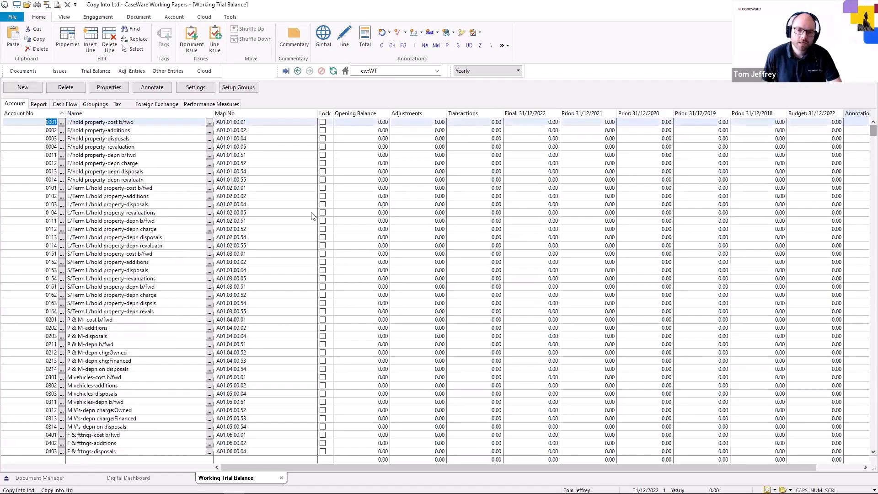
Start the Copy Components wizard to copy into this file, choosing the Copy Components Ltd.ac file as source
{"action": "left_click", "coordinate": [14, 18]}
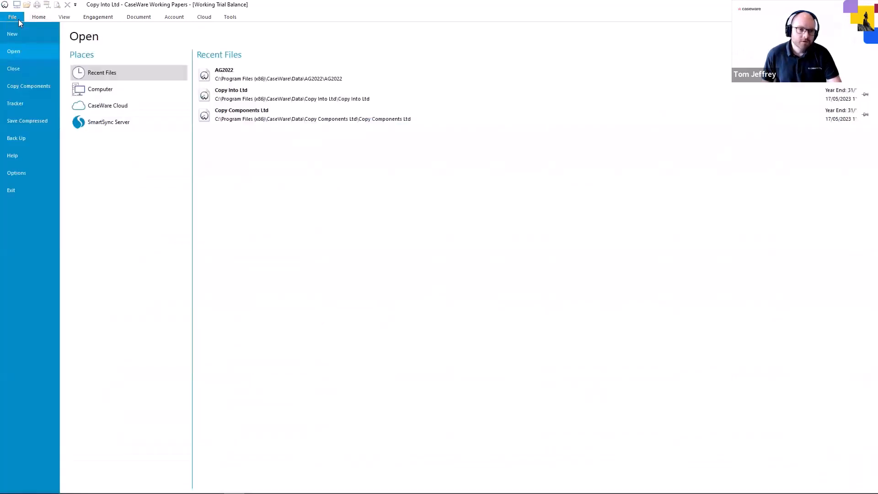
{"action": "left_click", "coordinate": [54, 94]}
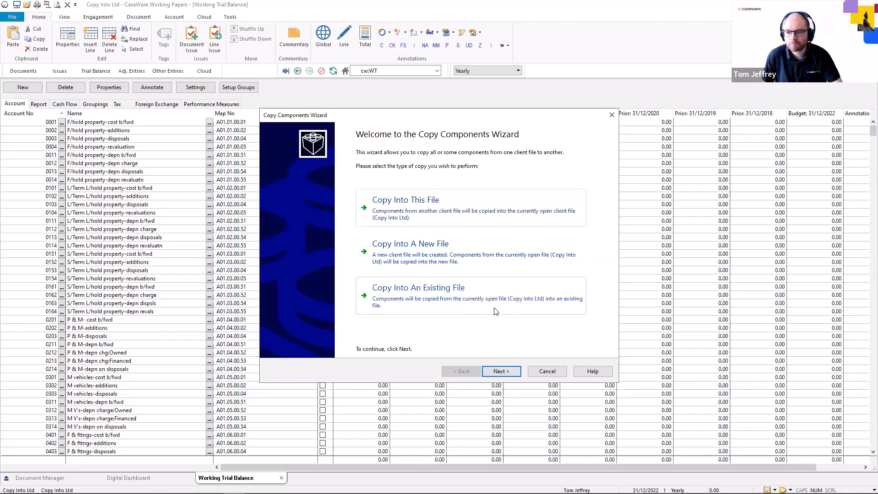
{"action": "left_click", "coordinate": [446, 209]}
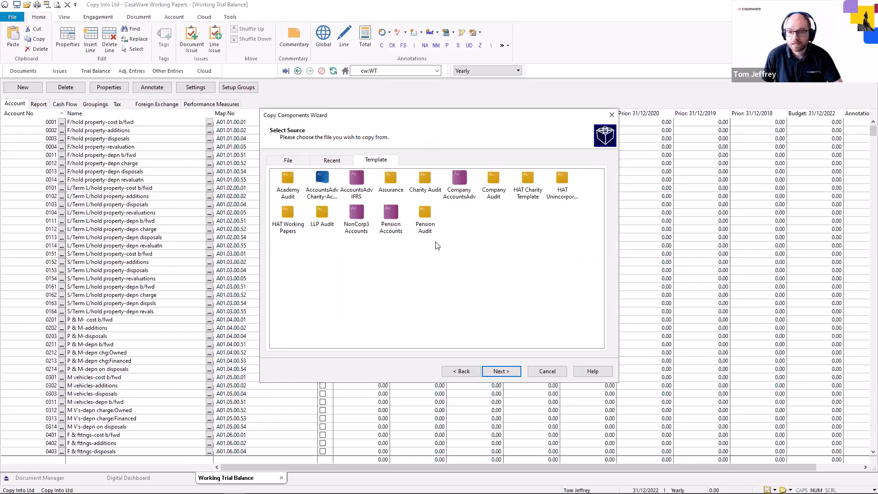
{"action": "left_click", "coordinate": [329, 161]}
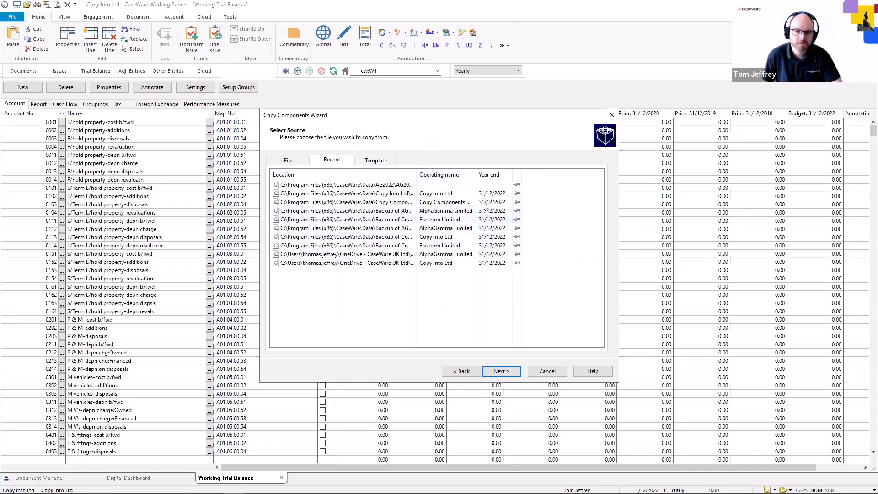
{"action": "left_click", "coordinate": [296, 161]}
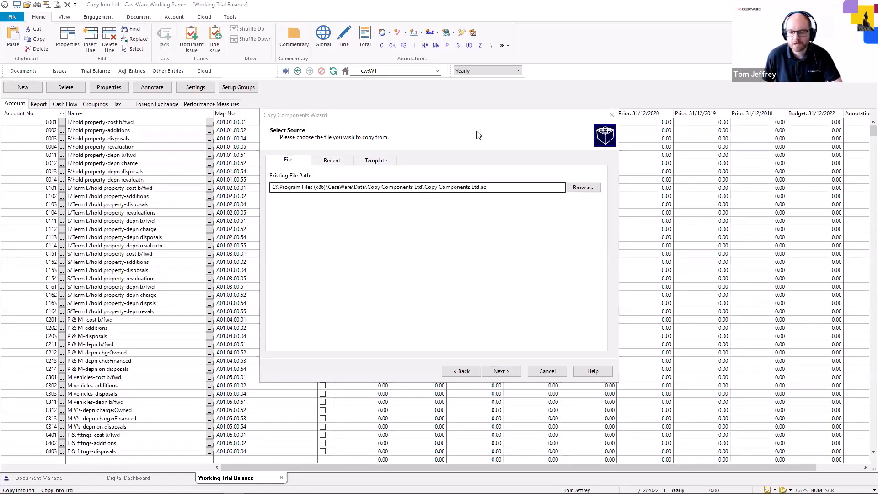
{"action": "left_click", "coordinate": [504, 372]}
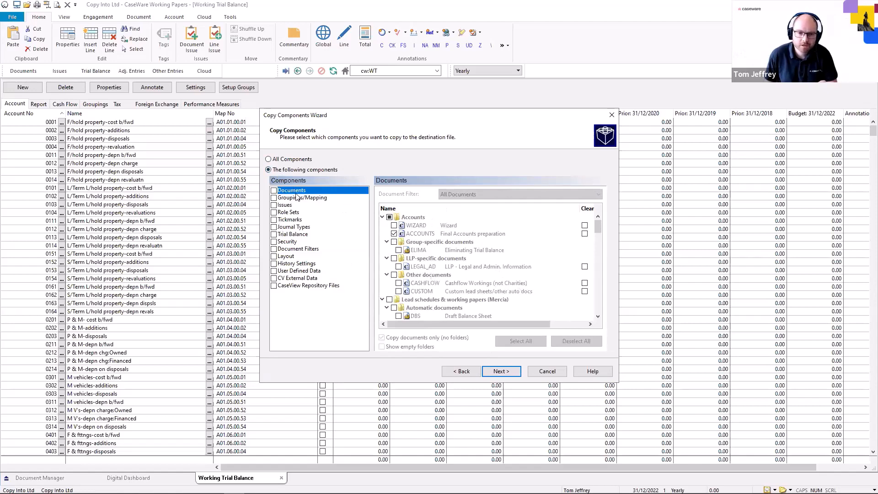
Copy only the Trial Balance component, clearing Account Balances in the destination file
{"action": "left_click", "coordinate": [274, 235]}
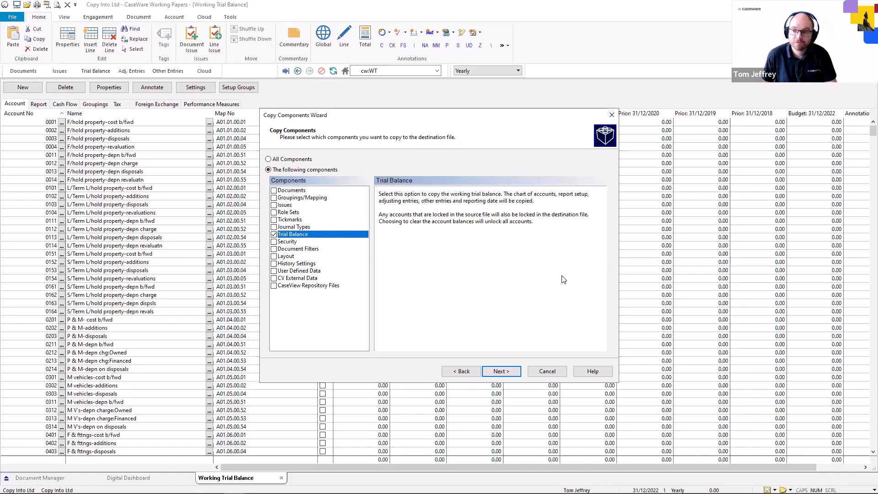
{"action": "left_click", "coordinate": [515, 372]}
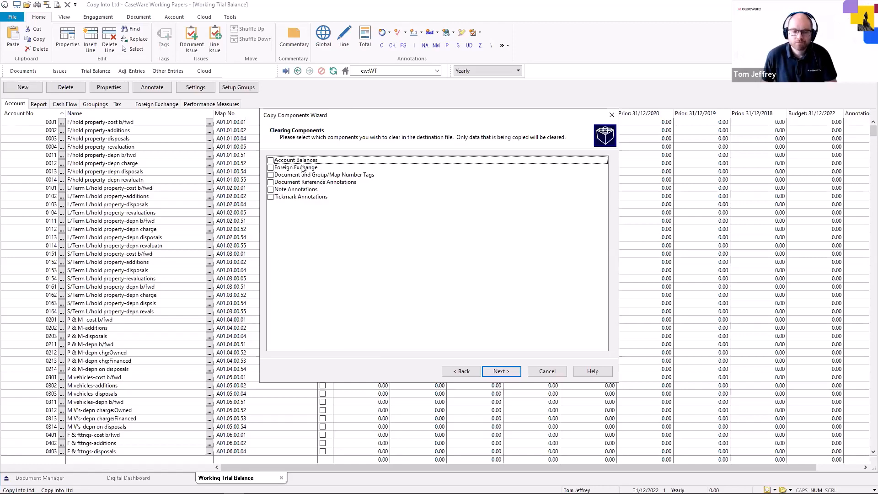
{"action": "left_click", "coordinate": [271, 160]}
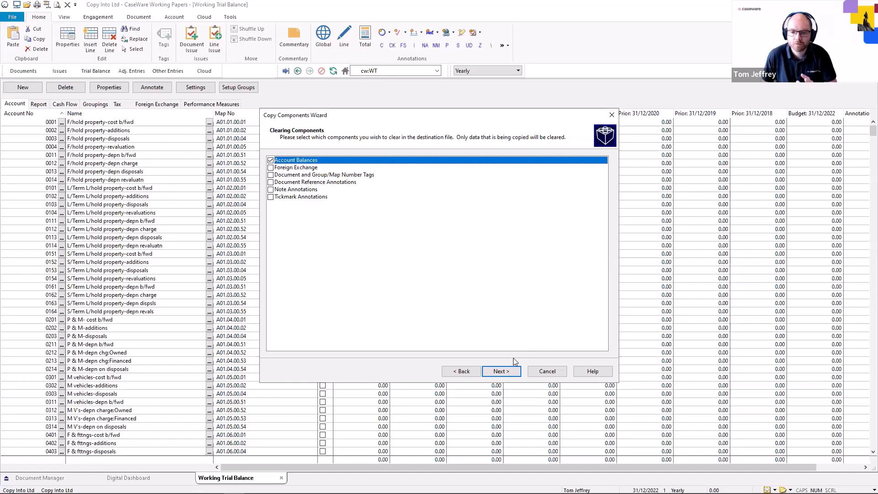
{"action": "left_click", "coordinate": [514, 371]}
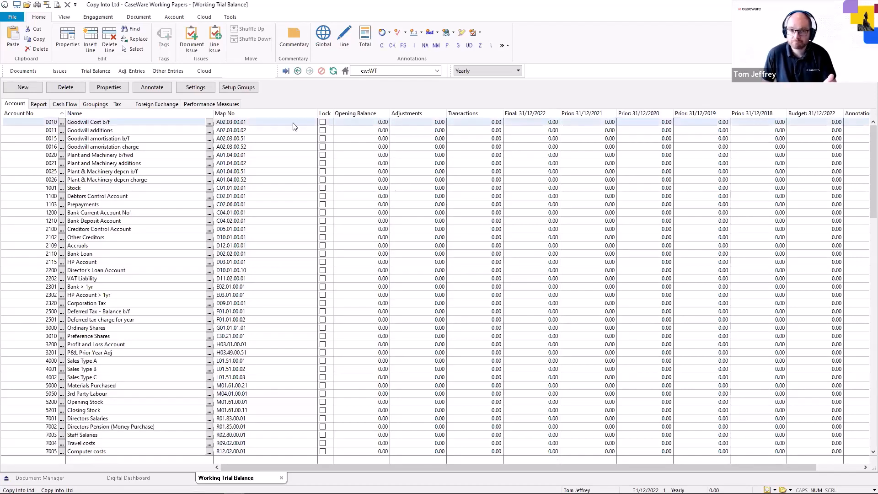
{"action": "left_click", "coordinate": [230, 17]}
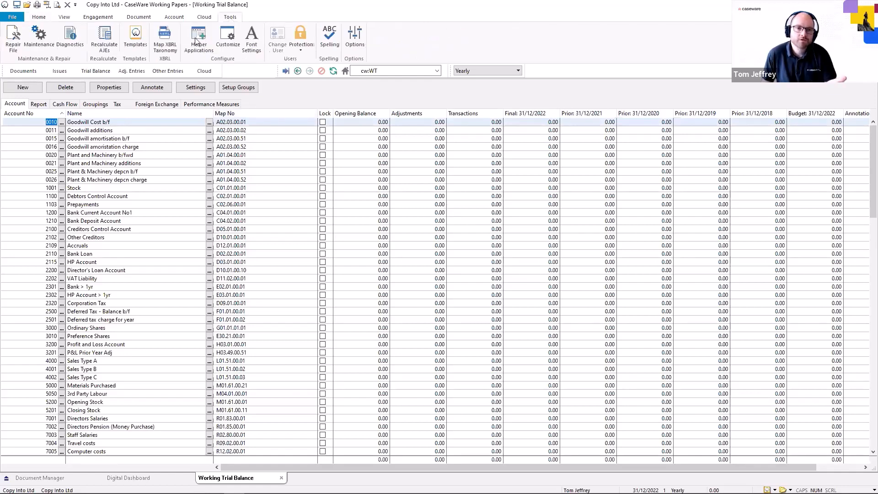
{"action": "left_click", "coordinate": [38, 39]}
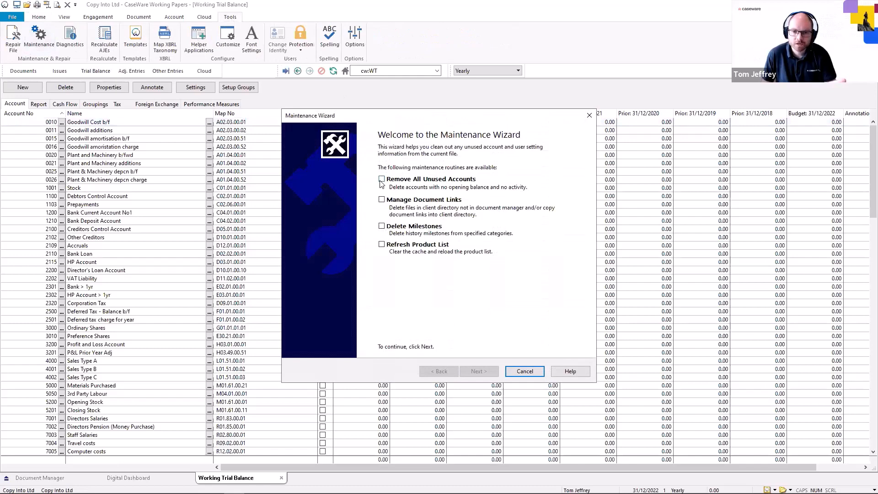
{"action": "left_click", "coordinate": [525, 371]}
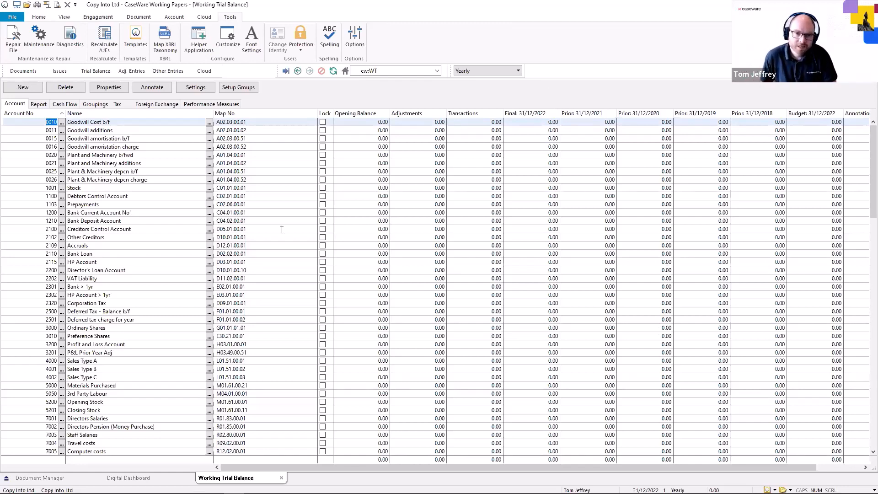
Repair the file, reindexing all databases, and decline the backup
{"action": "scroll", "coordinate": [458, 313], "scroll_direction": "down", "scroll_amount": 10}
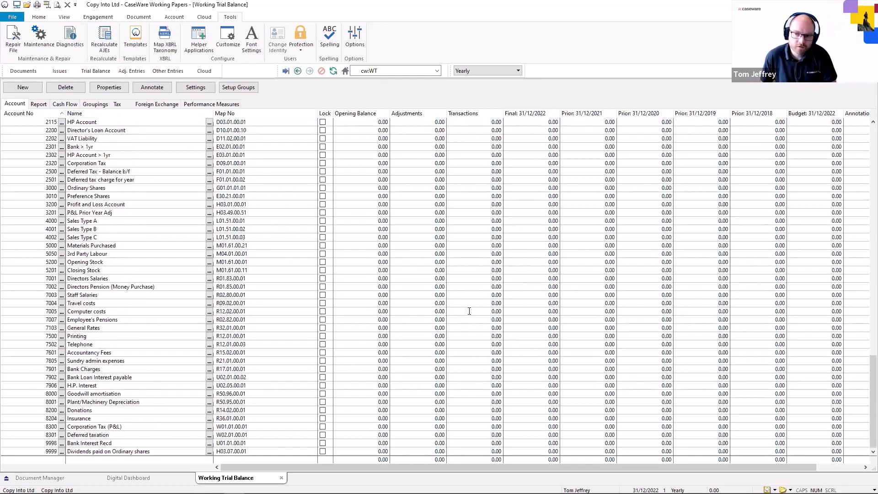
{"action": "scroll", "coordinate": [457, 313], "scroll_direction": "up", "scroll_amount": 10}
{"action": "scroll", "coordinate": [457, 313], "scroll_direction": "down", "scroll_amount": 8}
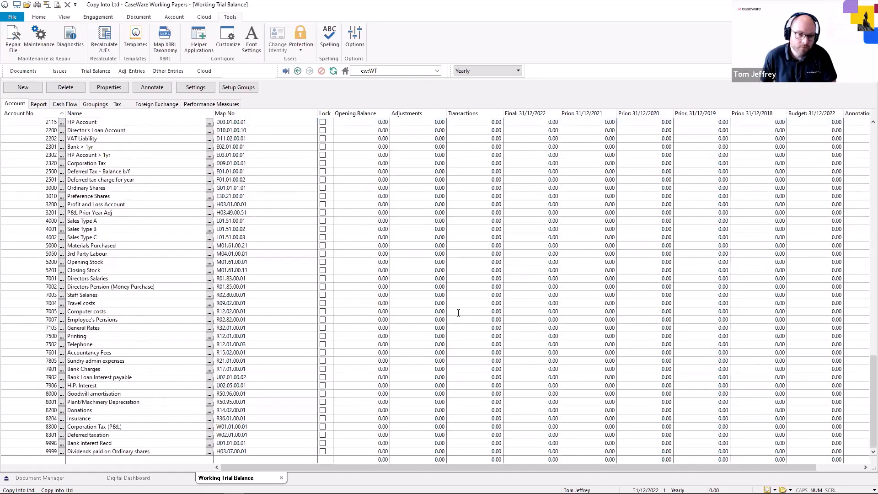
{"action": "scroll", "coordinate": [457, 313], "scroll_direction": "up", "scroll_amount": 8}
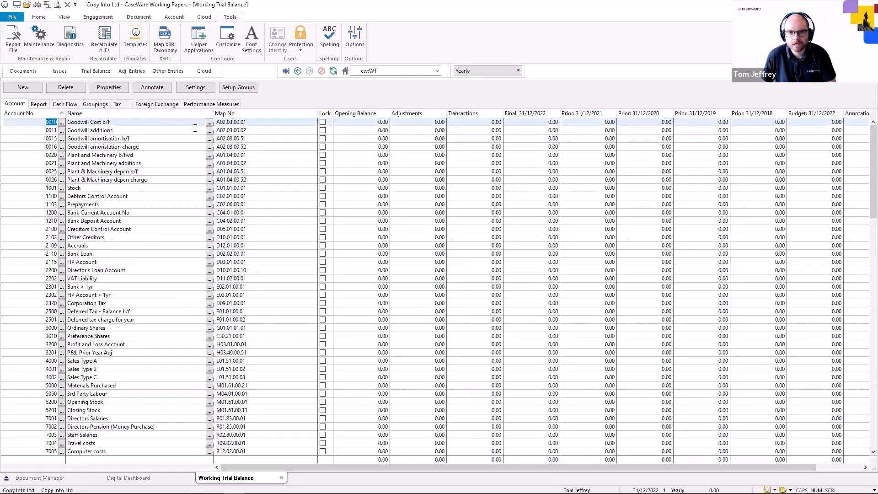
{"action": "left_click", "coordinate": [17, 40]}
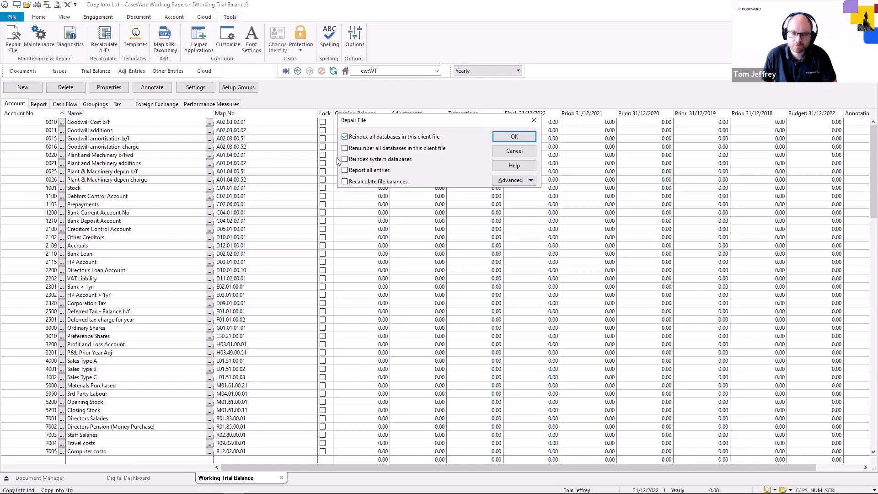
{"action": "left_click", "coordinate": [518, 138]}
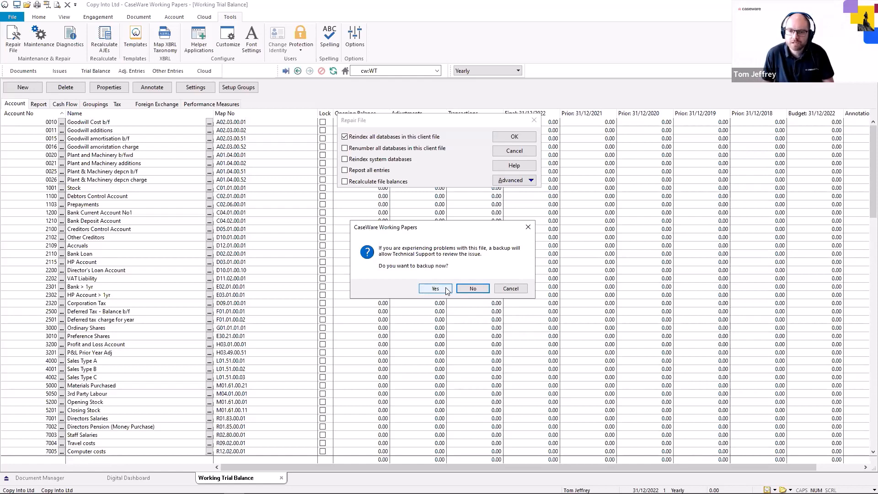
{"action": "left_click", "coordinate": [462, 287]}
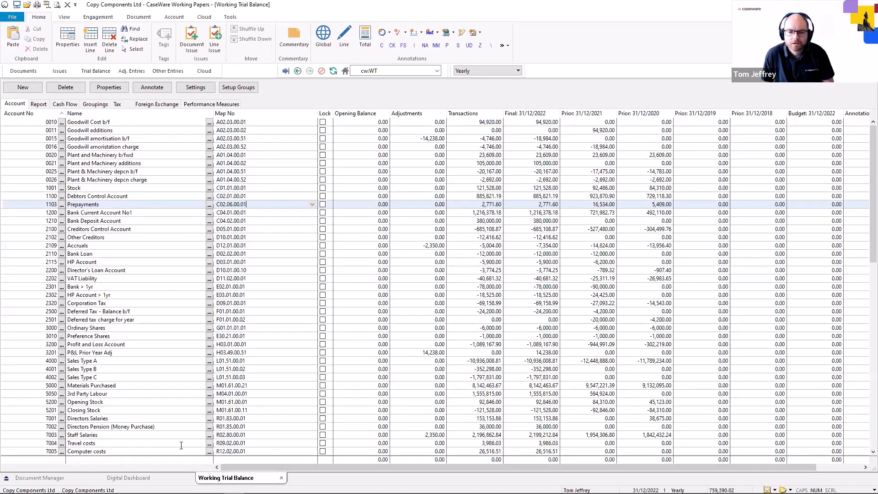
Switch to the Copy Into Ltd file and scroll through its copied chart of accounts
{"action": "mouse_move", "coordinate": [235, 484]}
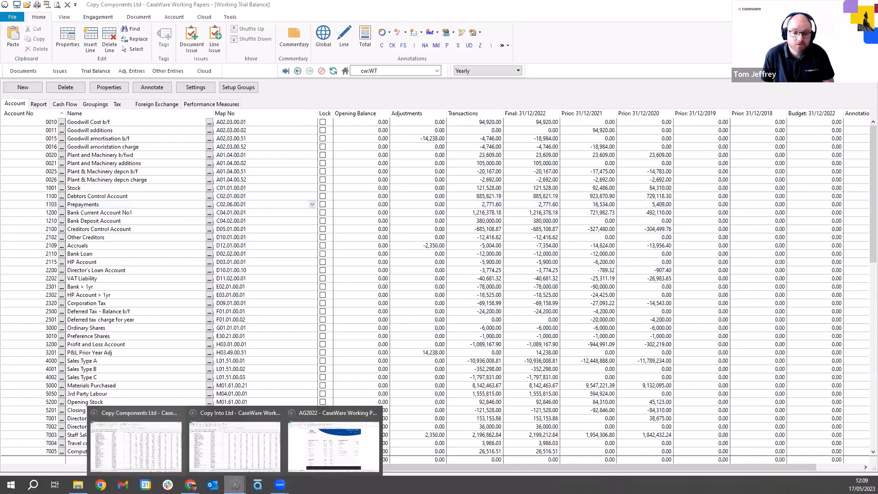
{"action": "left_click", "coordinate": [234, 446]}
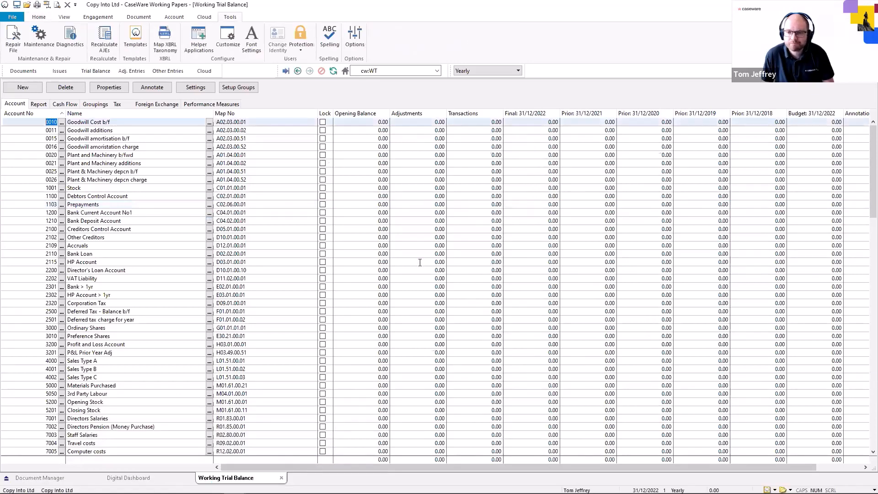
{"action": "scroll", "coordinate": [419, 263], "scroll_direction": "down", "scroll_amount": 5}
{"action": "scroll", "coordinate": [420, 262], "scroll_direction": "up", "scroll_amount": 5}
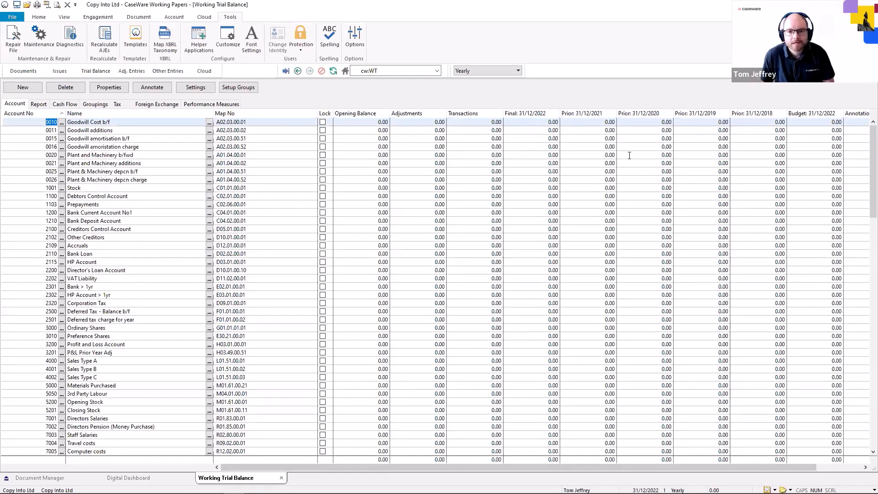
{"action": "scroll", "coordinate": [160, 198], "scroll_direction": "down", "scroll_amount": 5}
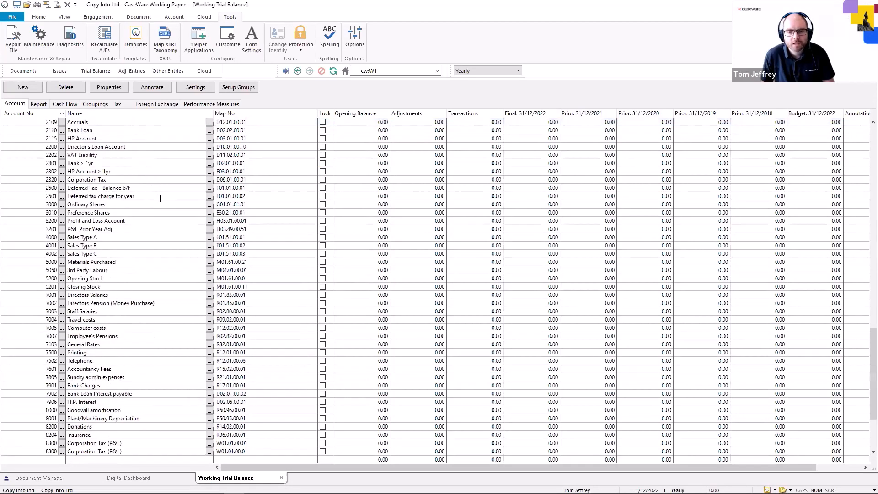
{"action": "scroll", "coordinate": [160, 198], "scroll_direction": "up", "scroll_amount": 5}
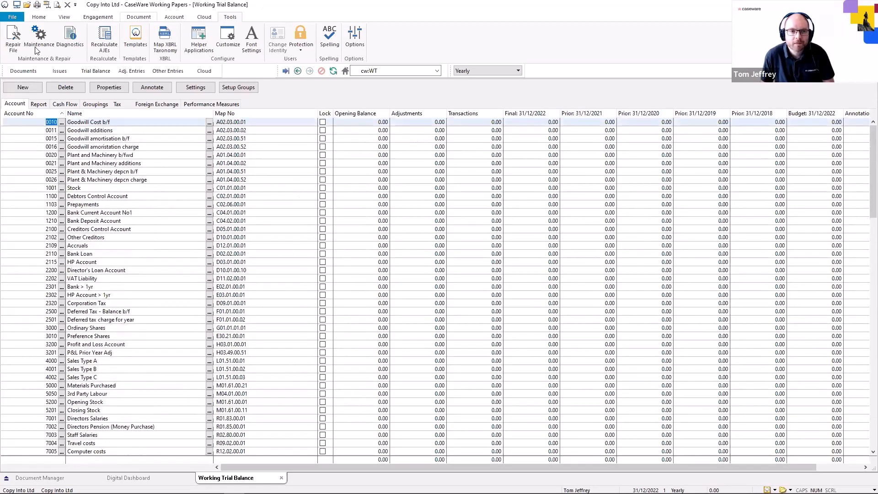
Repair the Copy Into Ltd file, reindexing all databases, and decline the backup
{"action": "left_click", "coordinate": [13, 39]}
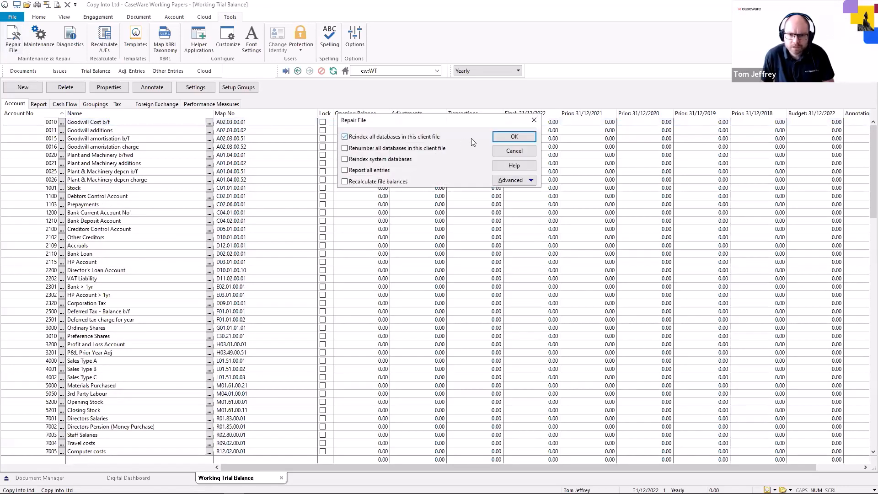
{"action": "left_click", "coordinate": [514, 137]}
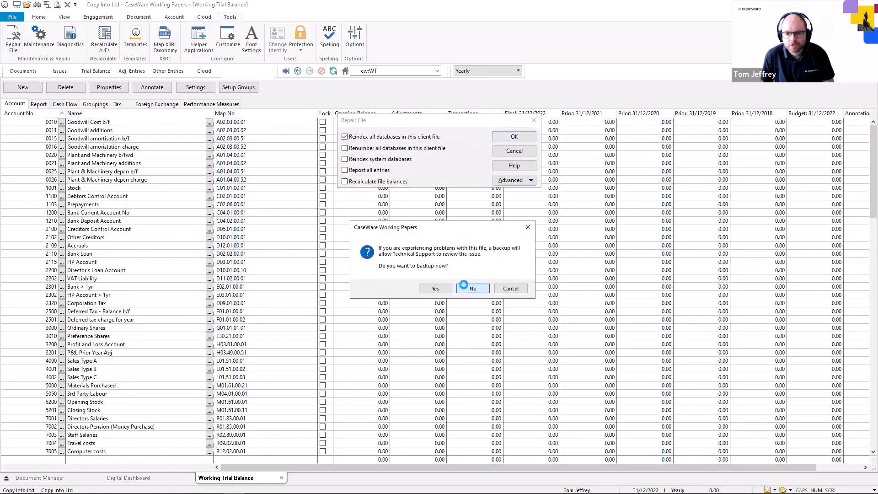
{"action": "left_click", "coordinate": [463, 286]}
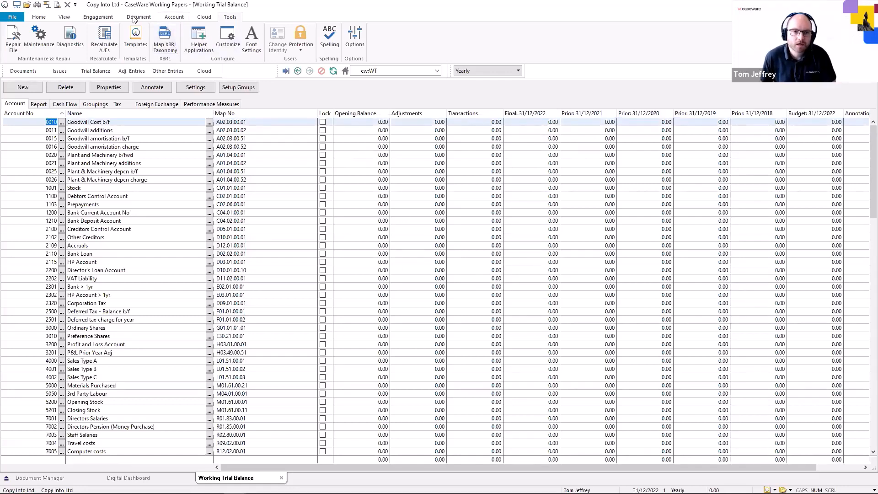
Start an Excel file import into the engagement's trial balance
{"action": "left_click", "coordinate": [94, 17]}
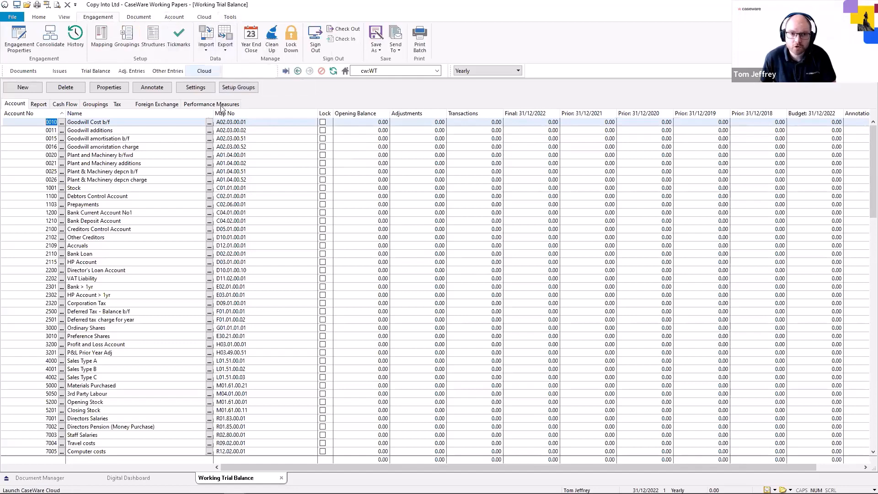
{"action": "left_click", "coordinate": [207, 49]}
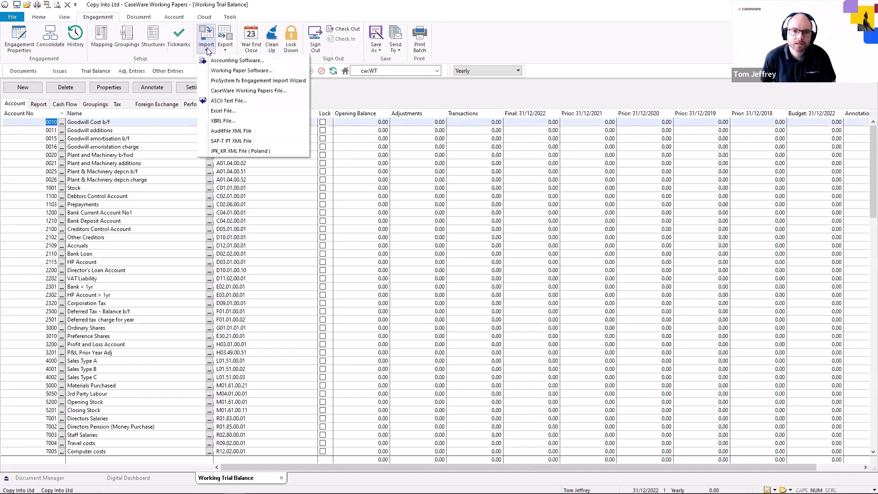
{"action": "left_click", "coordinate": [249, 112]}
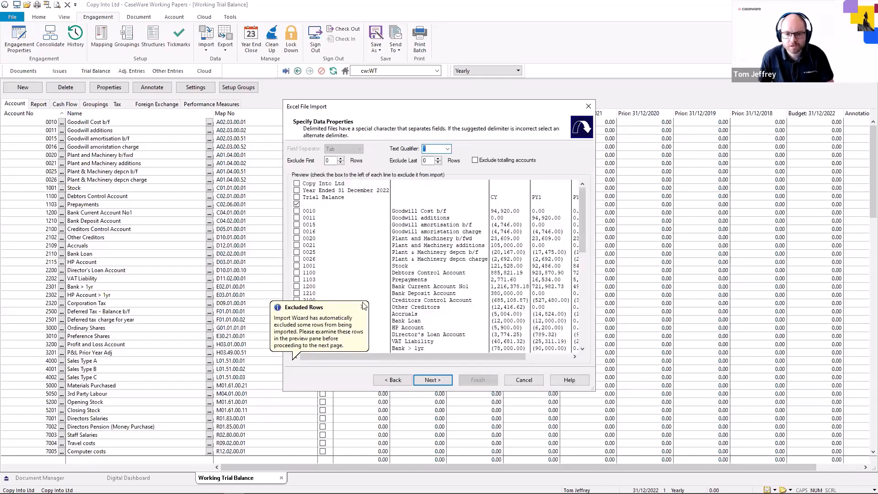
Exclude the three title rows and the trailing total rows from the import, then continue
{"action": "left_click", "coordinate": [364, 305]}
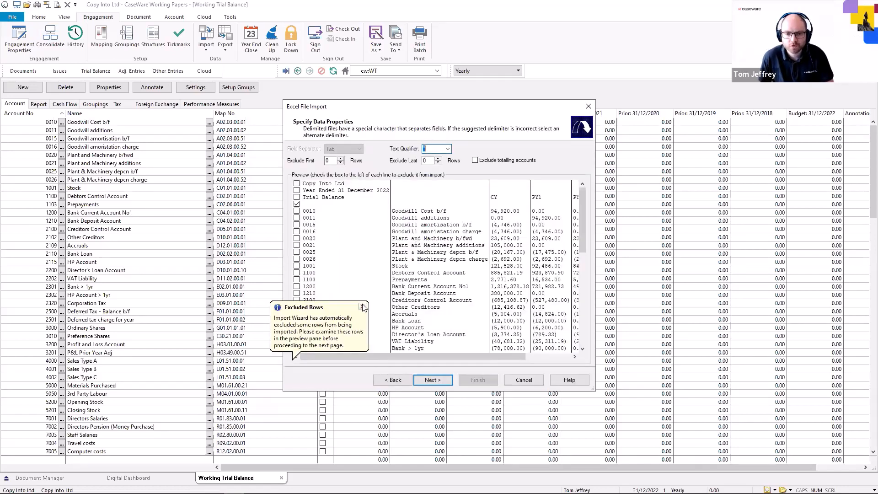
{"action": "left_click", "coordinate": [583, 218]}
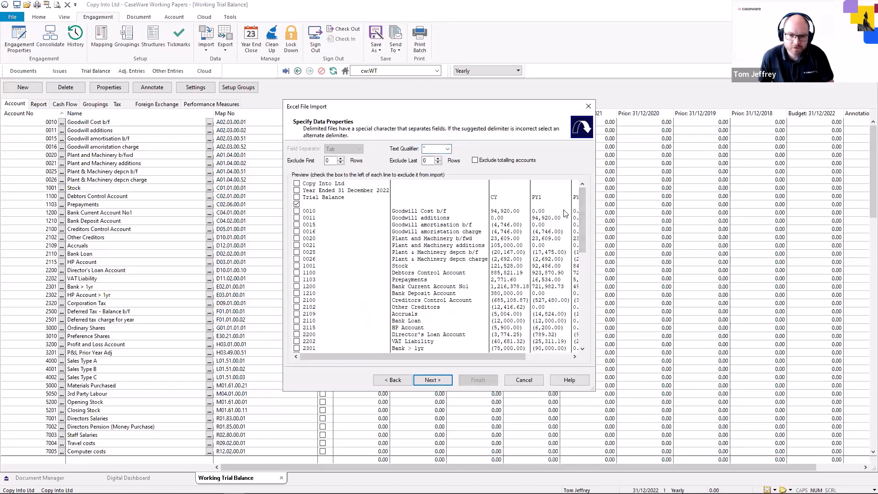
{"action": "left_click", "coordinate": [296, 198]}
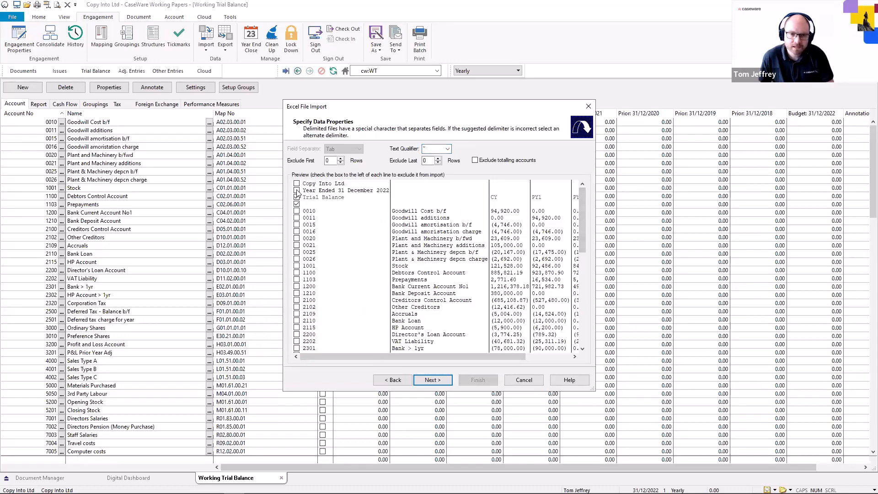
{"action": "left_click", "coordinate": [296, 190]}
{"action": "left_click", "coordinate": [297, 183]}
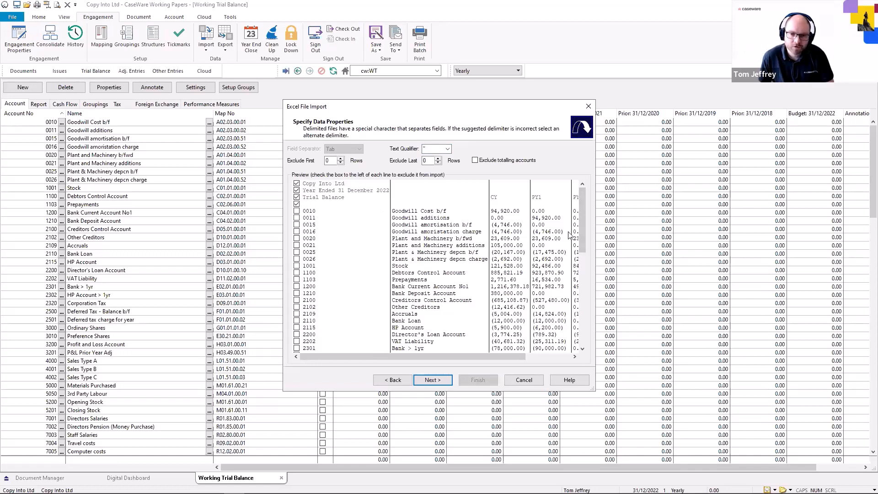
{"action": "left_click_drag", "start_coordinate": [579, 230], "coordinate": [580, 337]}
{"action": "left_click", "coordinate": [297, 341]}
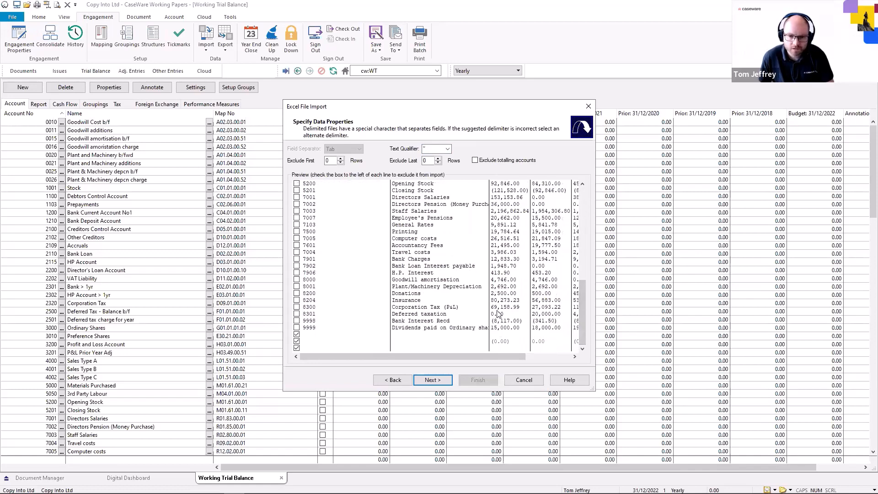
{"action": "left_click", "coordinate": [439, 380]}
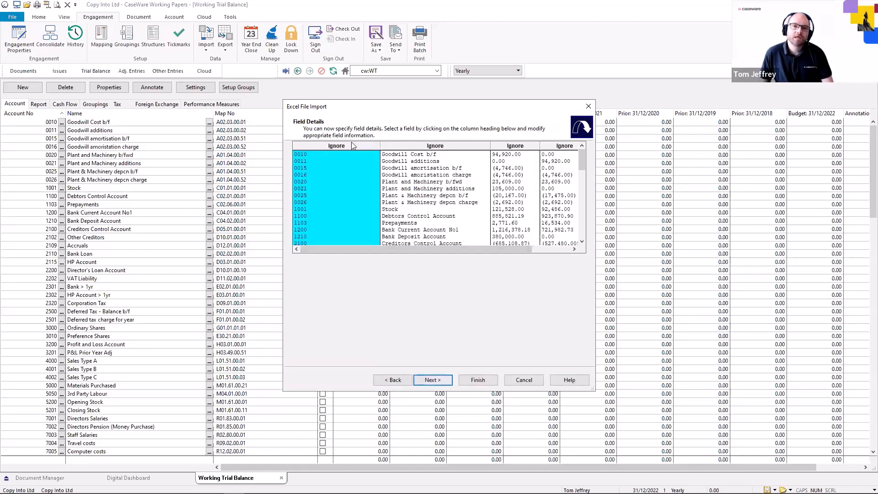
Map the first column to Account Number and the second column to Account Description
{"action": "left_click", "coordinate": [352, 144]}
{"action": "mouse_move", "coordinate": [386, 160]}
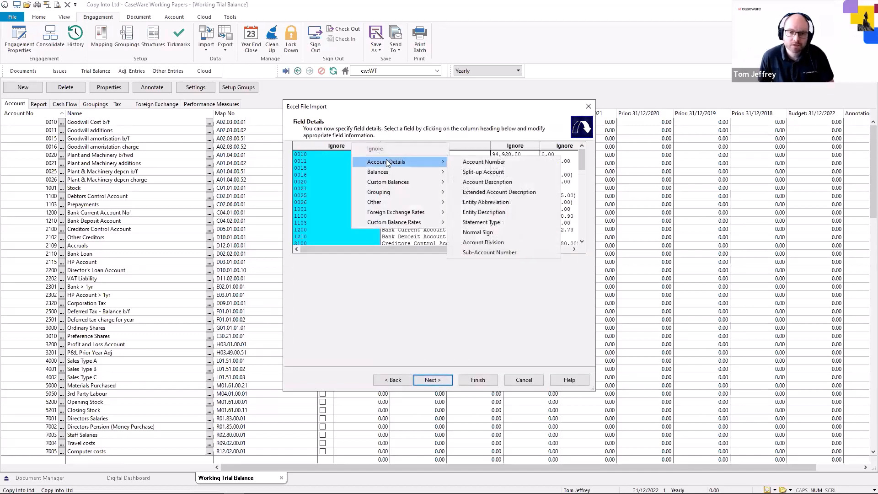
{"action": "left_click", "coordinate": [512, 163]}
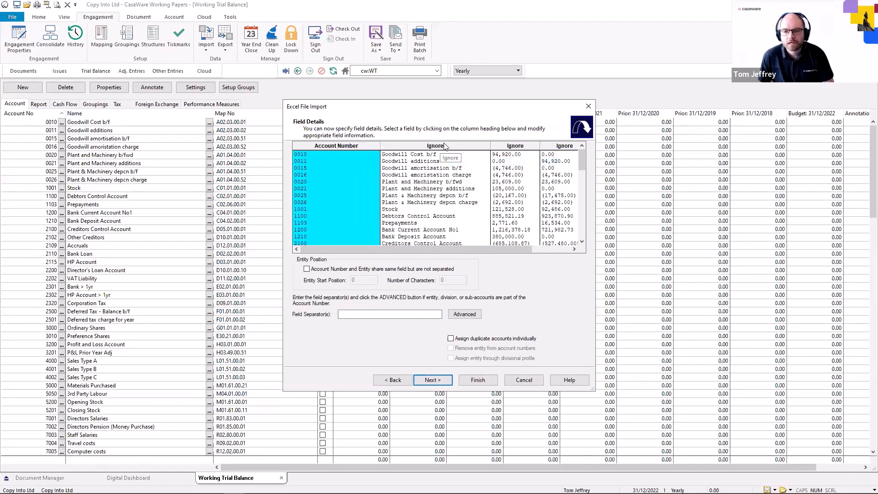
{"action": "left_click", "coordinate": [443, 145]}
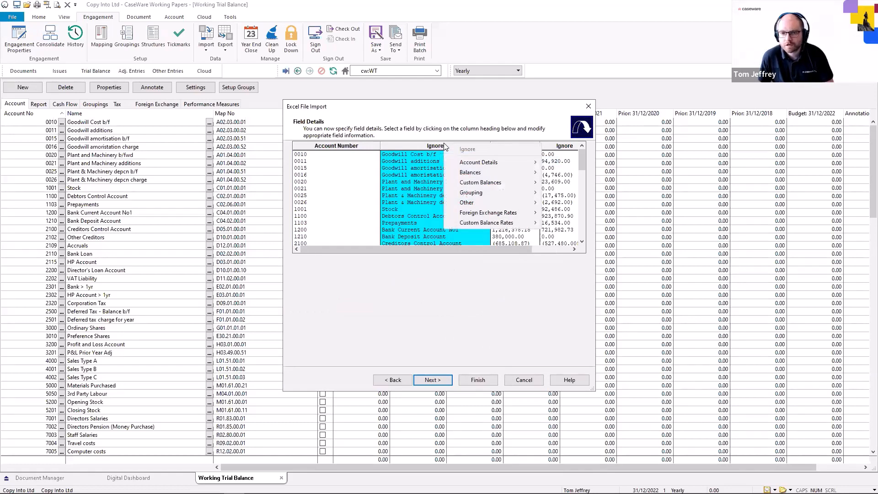
{"action": "mouse_move", "coordinate": [513, 166]}
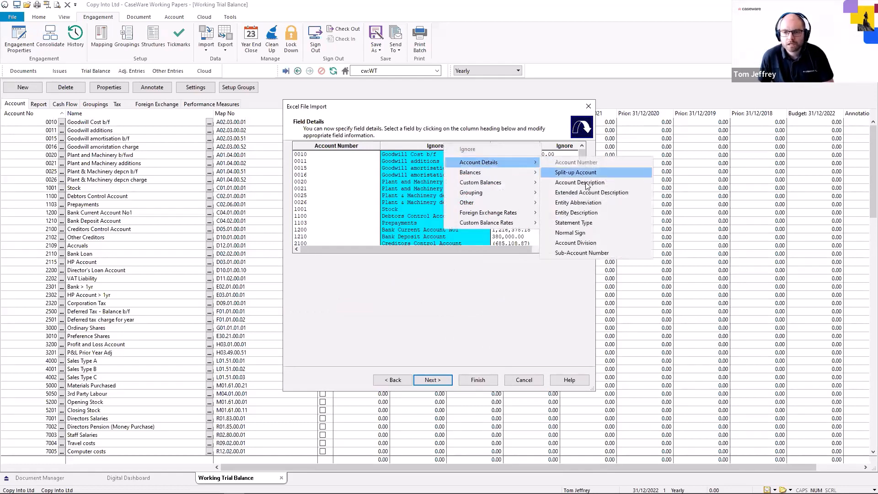
{"action": "left_click", "coordinate": [609, 183]}
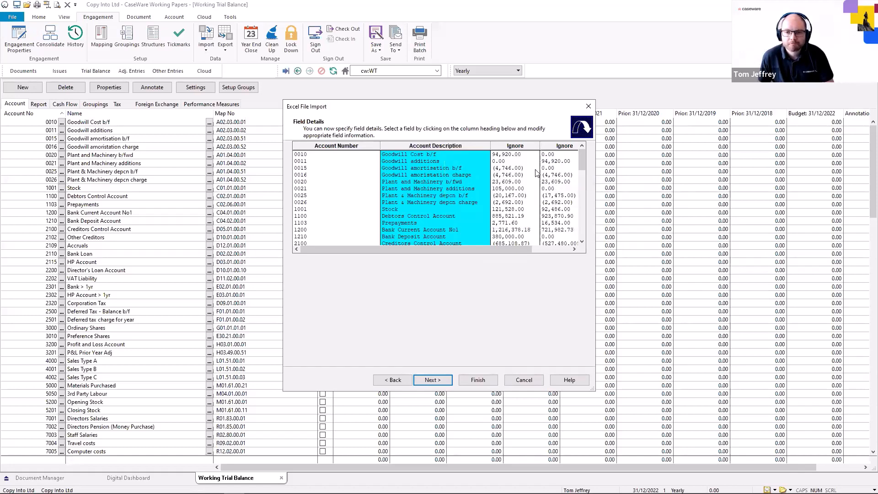
Map the three balance columns to Period 1 of Current Year, Prior Year 1 and Prior Year 2 balances
{"action": "left_click_drag", "start_coordinate": [520, 251], "coordinate": [580, 251]}
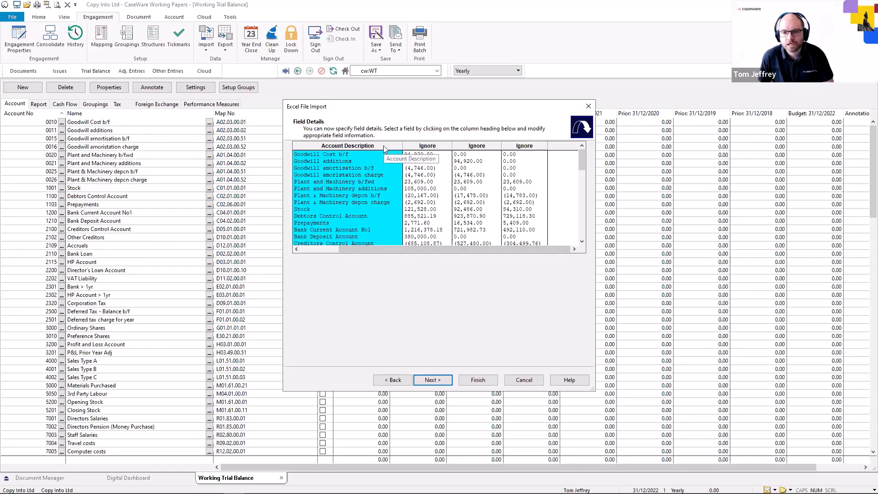
{"action": "left_click", "coordinate": [425, 146]}
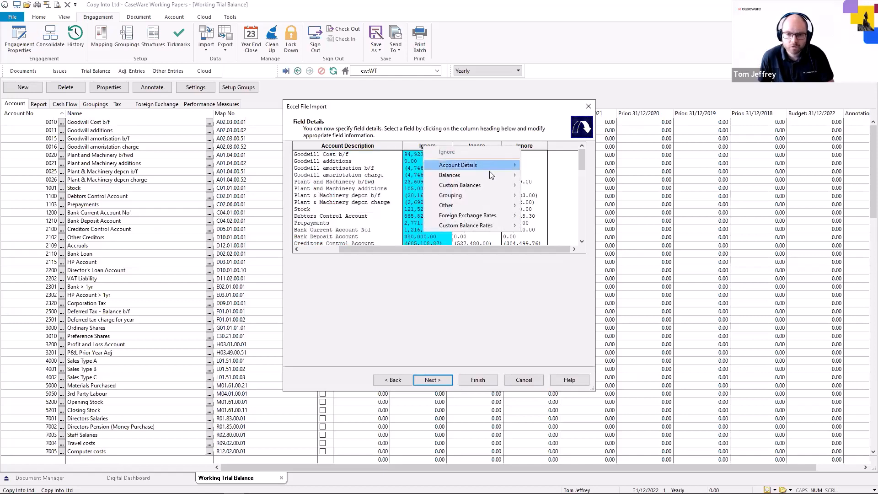
{"action": "mouse_move", "coordinate": [490, 174]}
{"action": "mouse_move", "coordinate": [555, 184]}
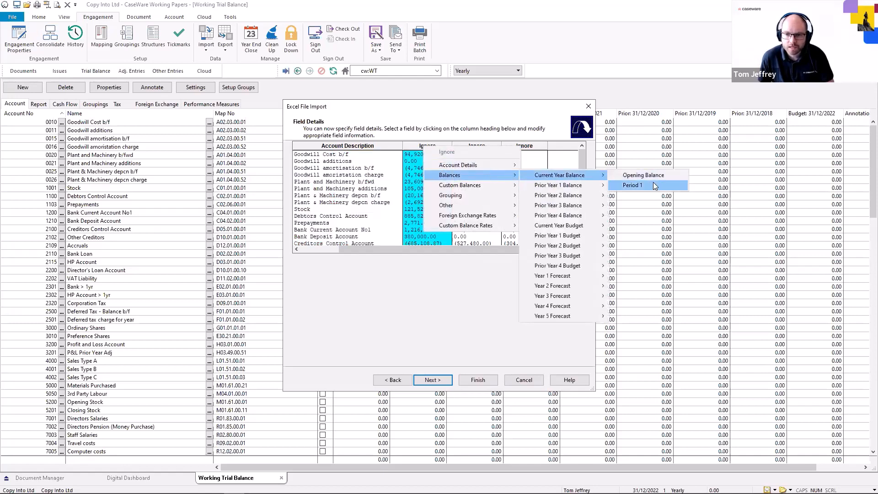
{"action": "left_click", "coordinate": [636, 186]}
{"action": "left_click", "coordinate": [479, 145]}
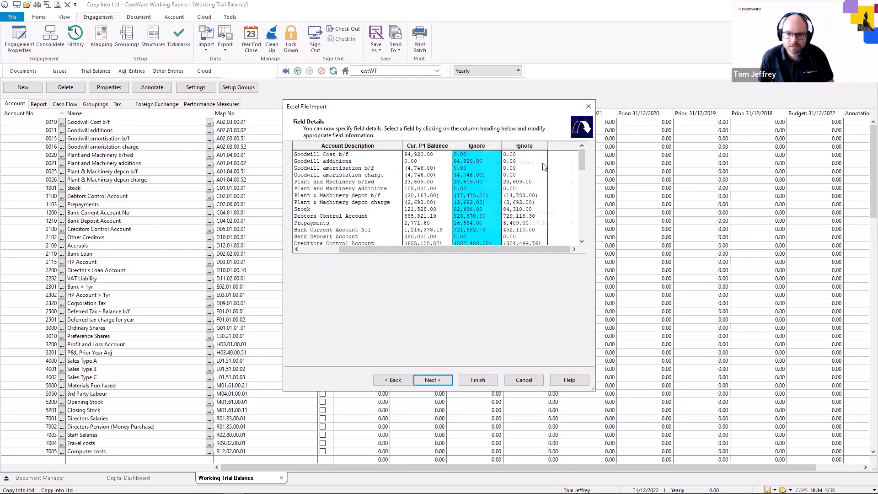
{"action": "mouse_move", "coordinate": [542, 173]}
{"action": "mouse_move", "coordinate": [647, 197]}
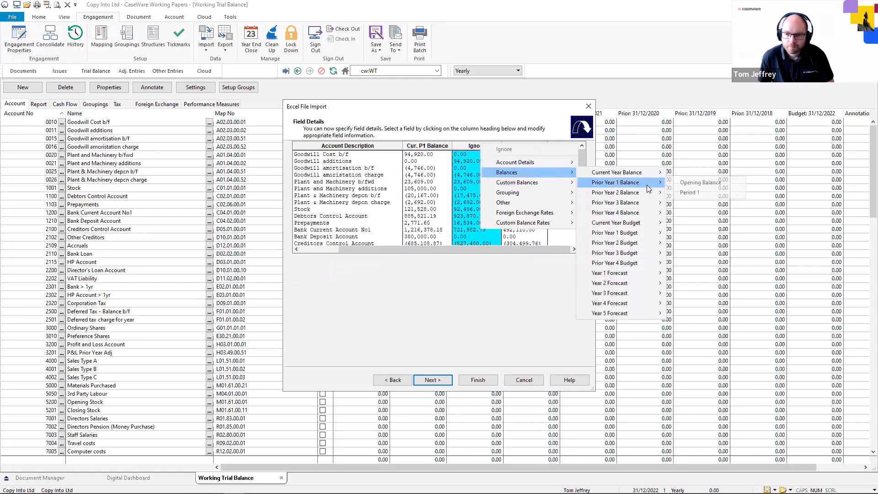
{"action": "left_click", "coordinate": [696, 194]}
{"action": "left_click", "coordinate": [517, 146]}
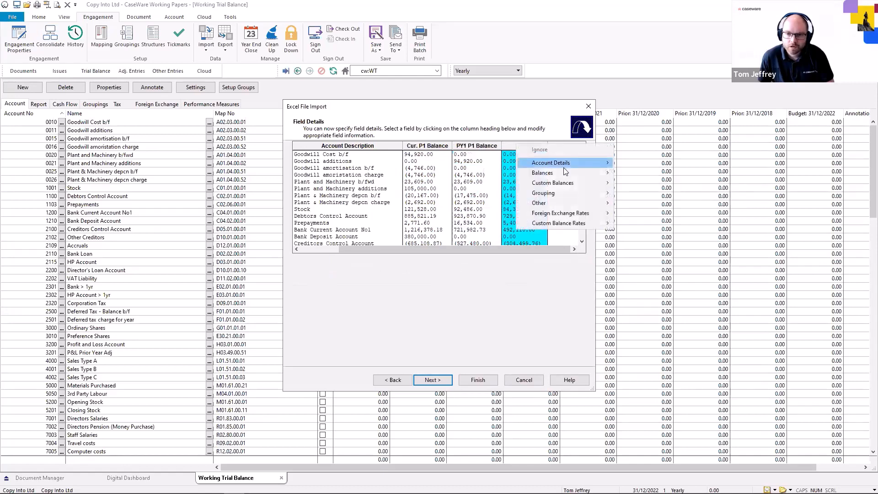
{"action": "mouse_move", "coordinate": [564, 172]}
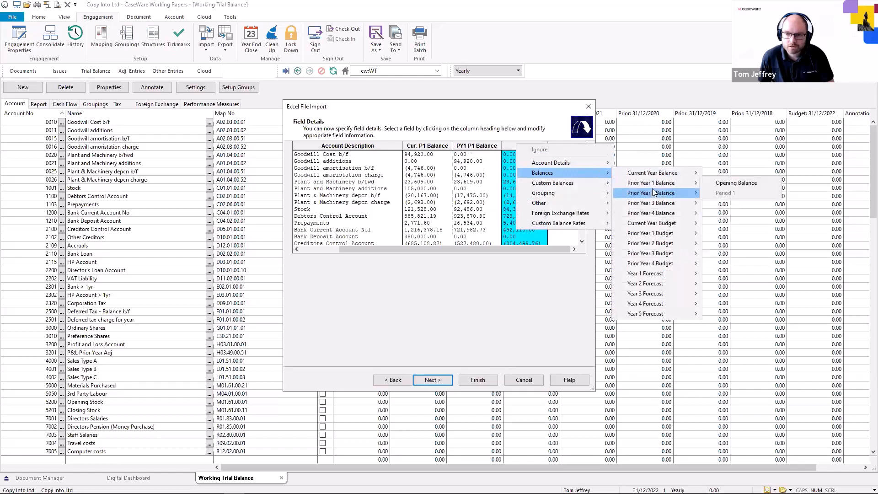
{"action": "mouse_move", "coordinate": [654, 192]}
{"action": "left_click", "coordinate": [721, 204]}
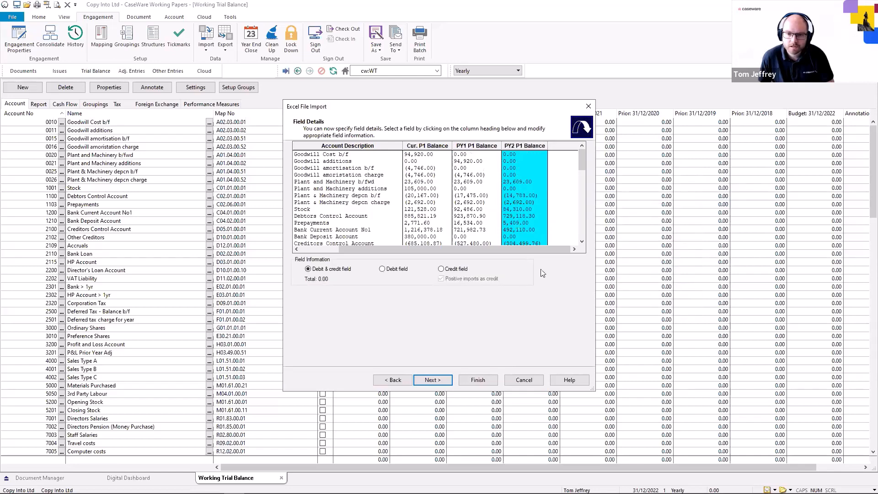
Accept the default advanced specifications and account summary, and run the import
{"action": "left_click", "coordinate": [433, 380]}
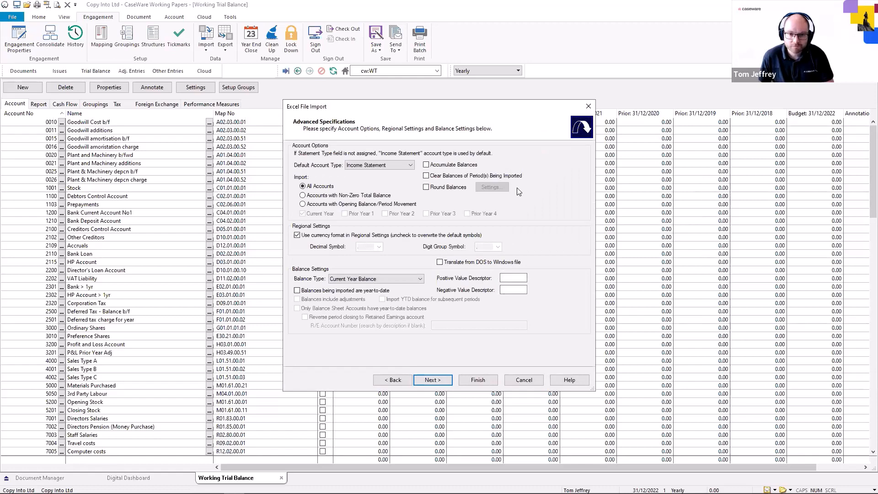
{"action": "left_click", "coordinate": [446, 385]}
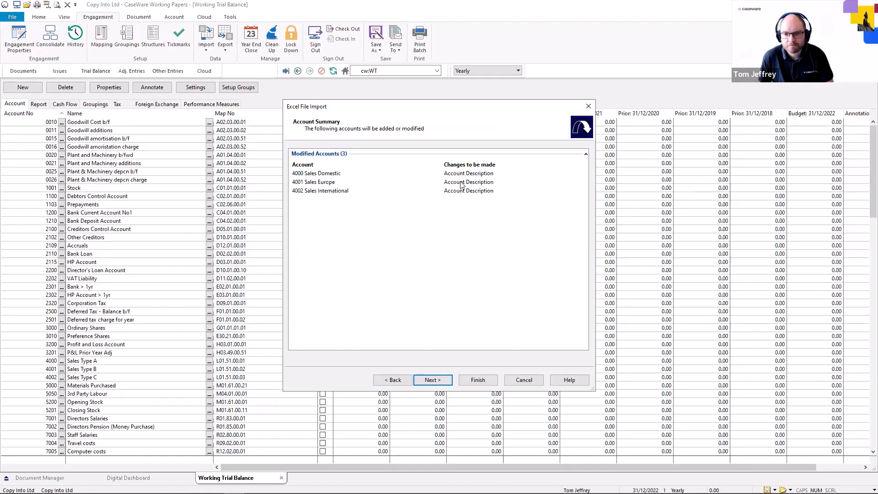
{"action": "left_click", "coordinate": [447, 379]}
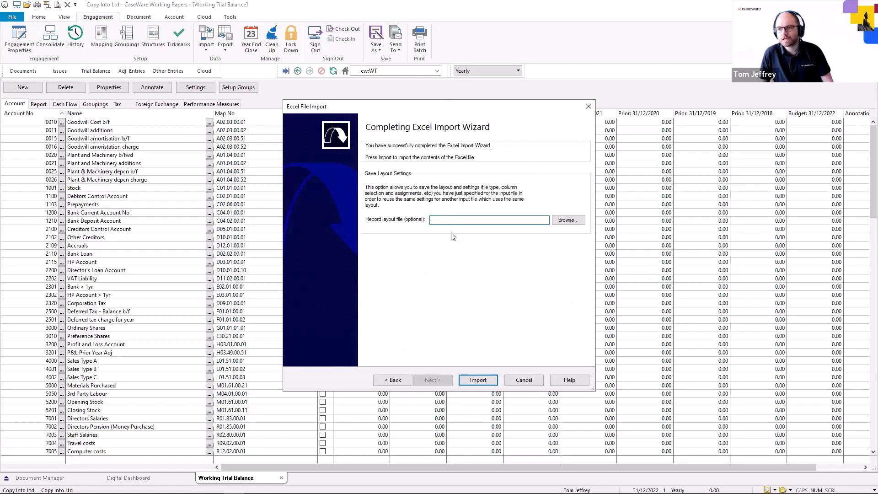
{"action": "left_click", "coordinate": [479, 381]}
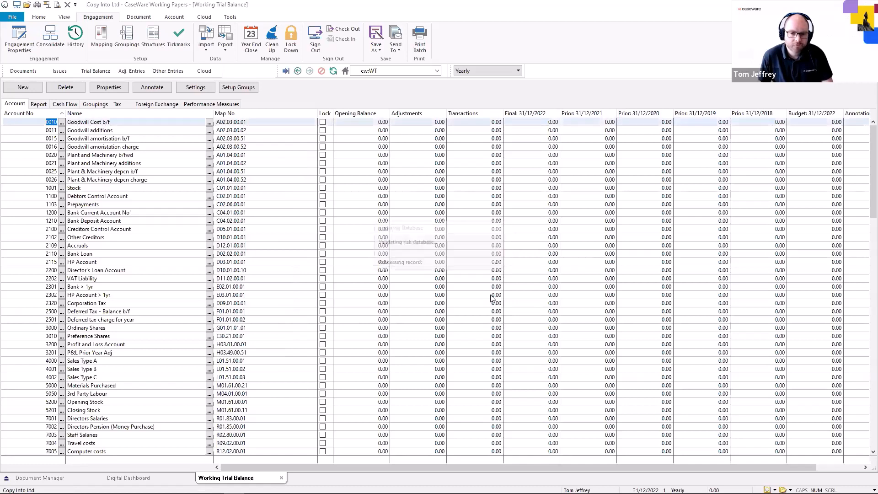
{"action": "left_click", "coordinate": [491, 285]}
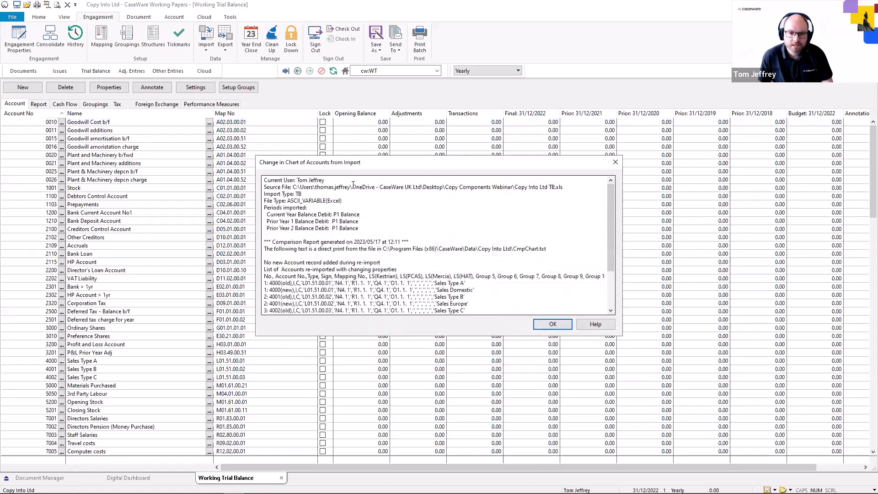
Close the import comparison report and open the Wizard document from the Document Manager
{"action": "scroll", "coordinate": [430, 227], "scroll_direction": "down", "scroll_amount": 3}
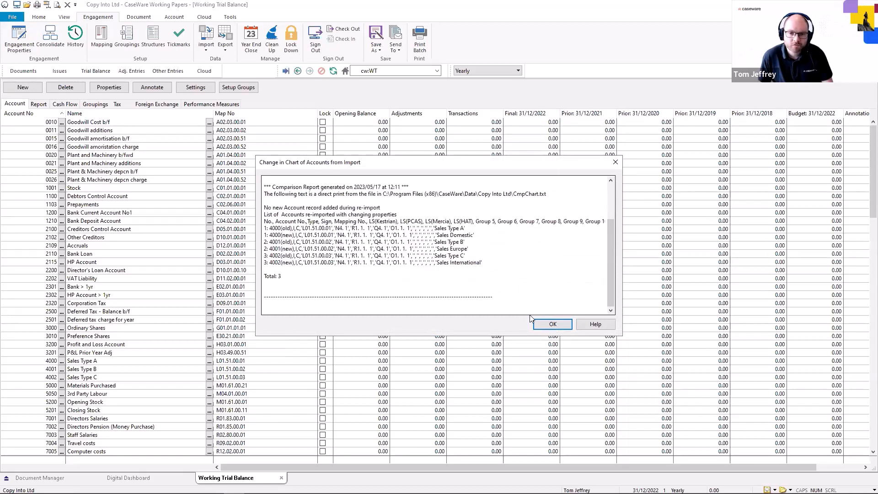
{"action": "left_click", "coordinate": [544, 323]}
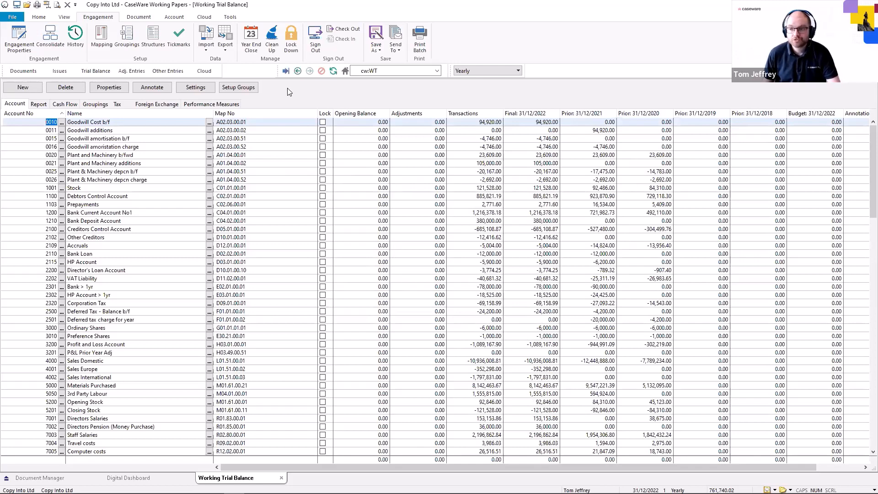
{"action": "left_click", "coordinate": [33, 74]}
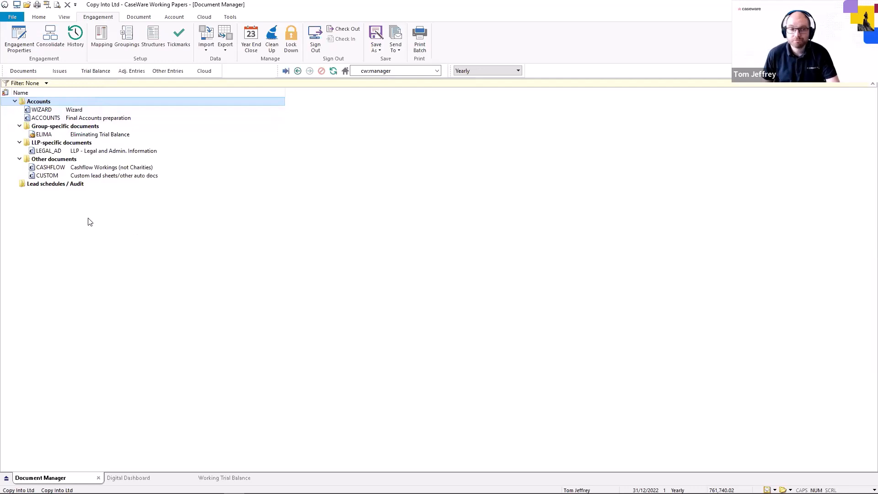
{"action": "left_click", "coordinate": [81, 110]}
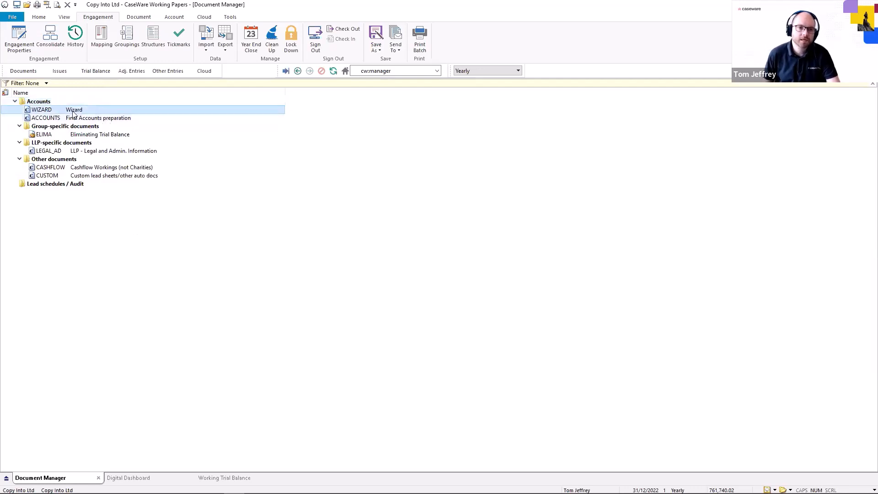
{"action": "double_click", "coordinate": [73, 113]}
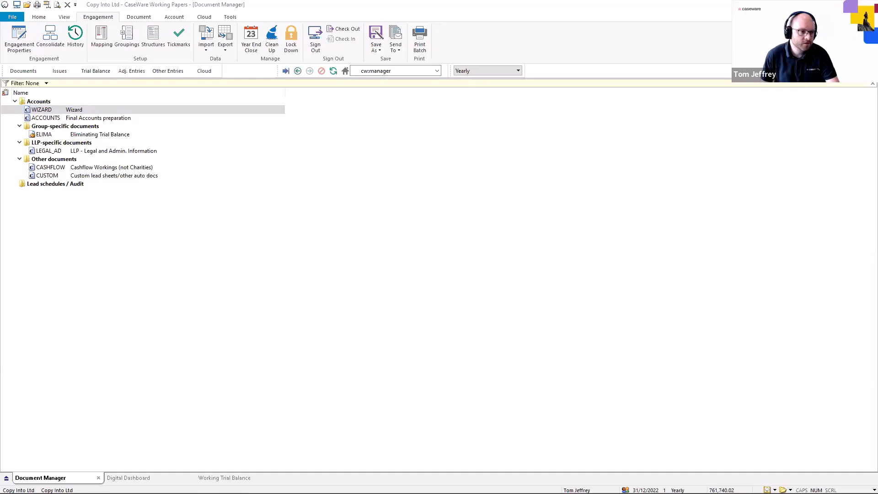
{"action": "left_click", "coordinate": [57, 110]}
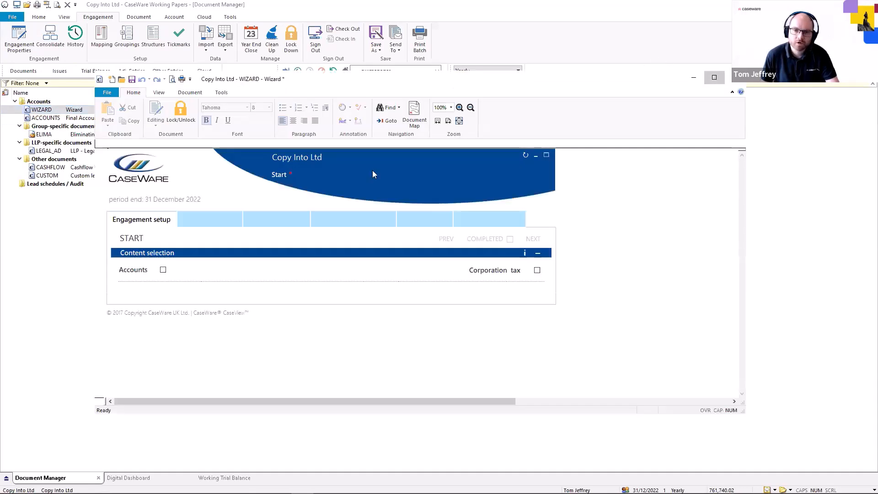
{"action": "double_click", "coordinate": [303, 79]}
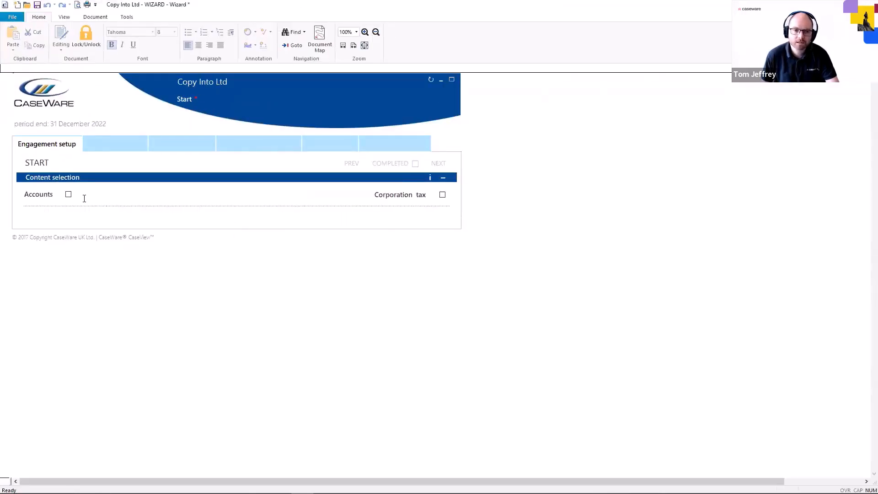
Select Accounts content, set the client type to Corporate - Unlisted, UK Corporate, and choose FRS 102
{"action": "left_click", "coordinate": [69, 196]}
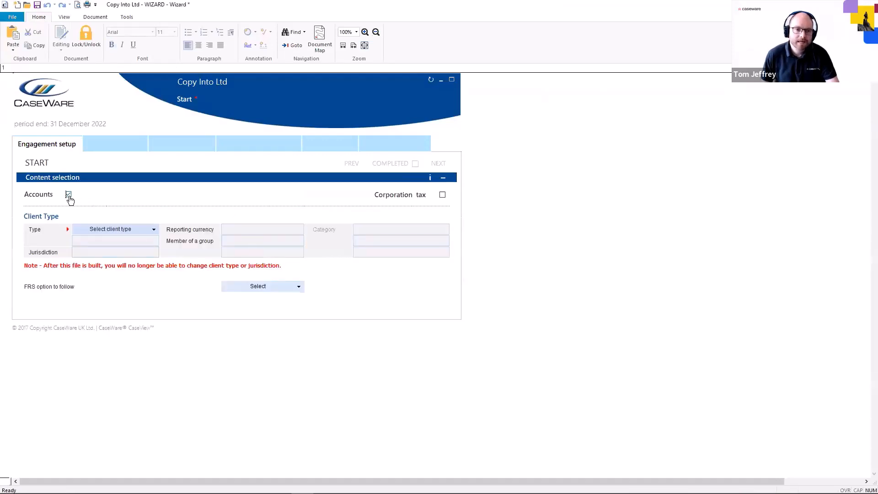
{"action": "left_click", "coordinate": [133, 230]}
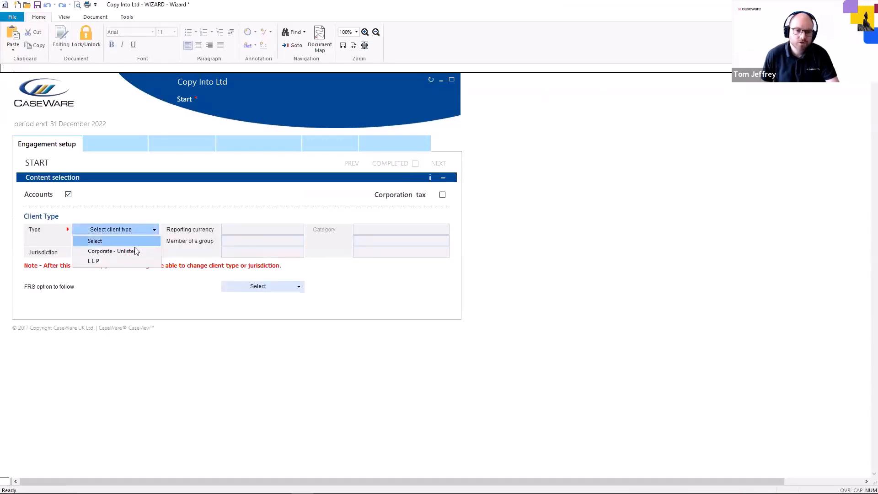
{"action": "left_click", "coordinate": [133, 250]}
{"action": "left_click", "coordinate": [136, 242]}
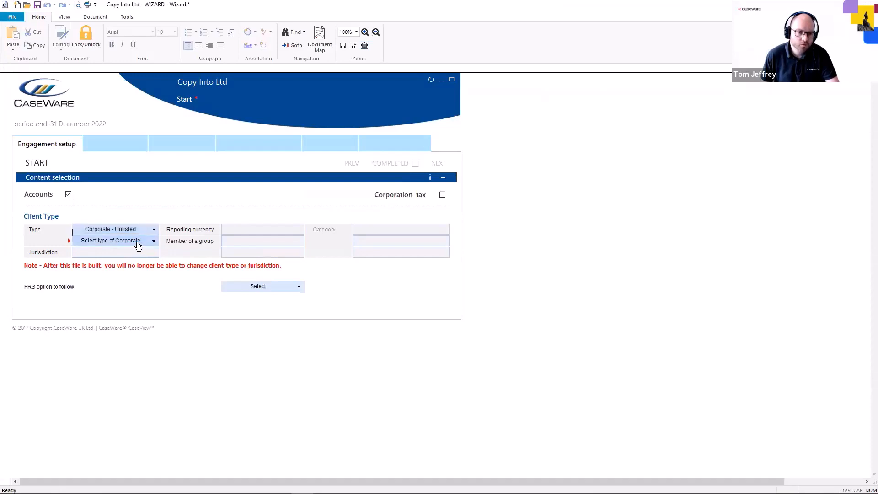
{"action": "left_click", "coordinate": [136, 253]}
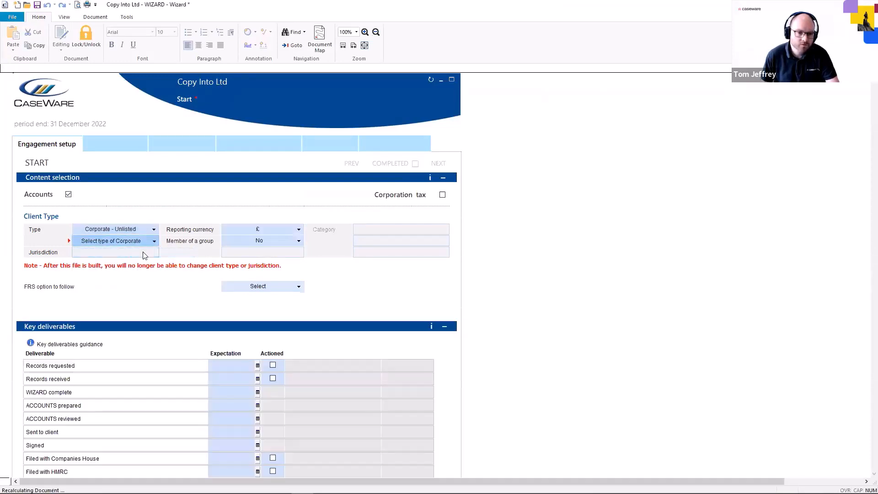
{"action": "left_click", "coordinate": [276, 294]}
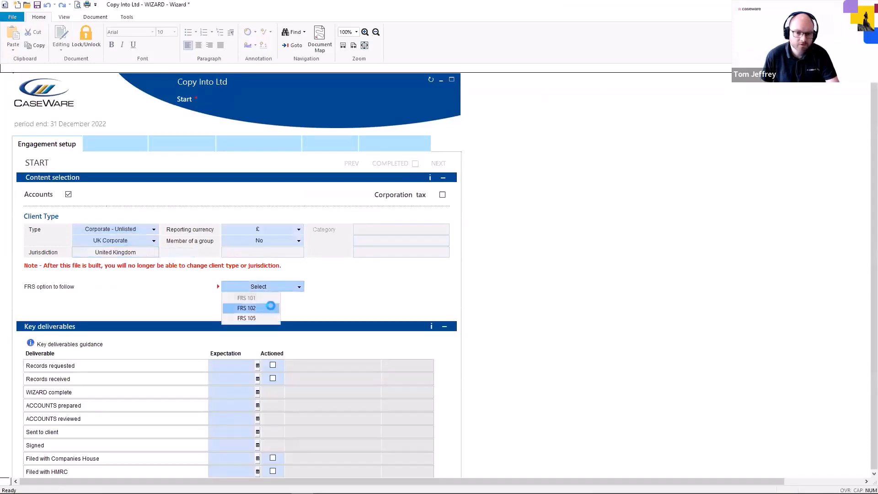
{"action": "left_click", "coordinate": [263, 306]}
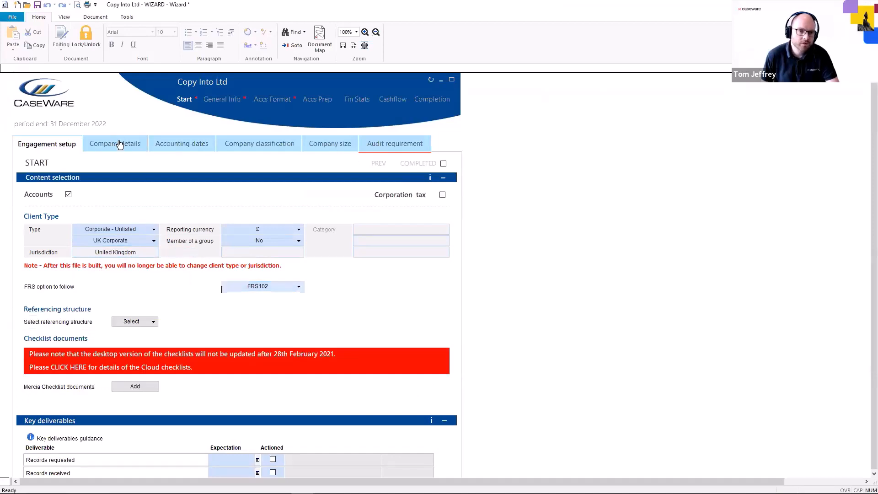
Enter the company secretary's name on the Company details tab and save the wizard
{"action": "left_click", "coordinate": [119, 143]}
{"action": "left_click", "coordinate": [172, 316]}
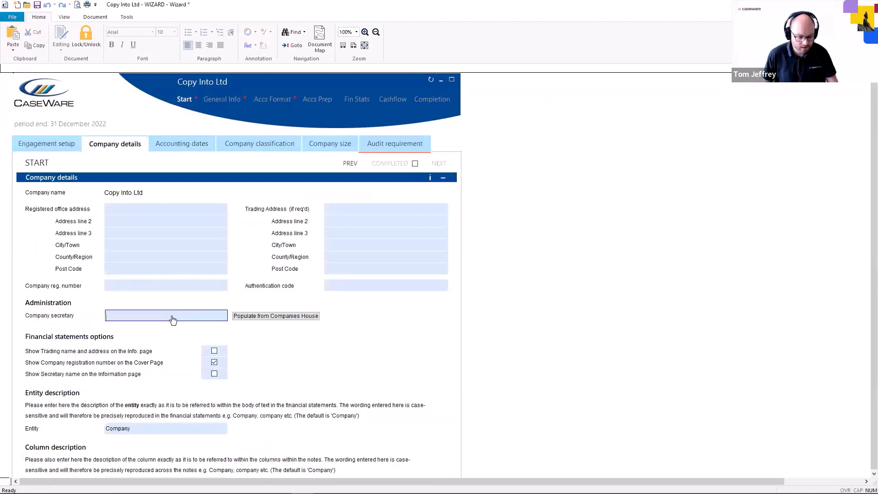
{"action": "type", "text": "James "}
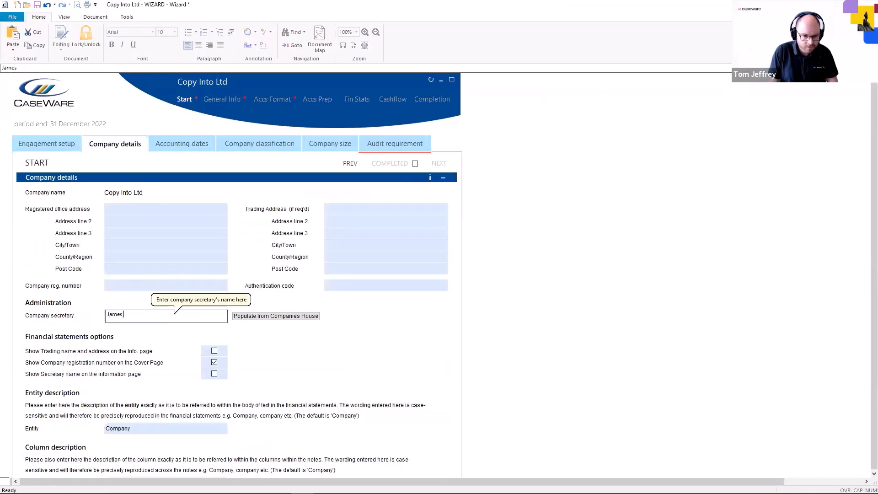
{"action": "type", "text": "Wright"}
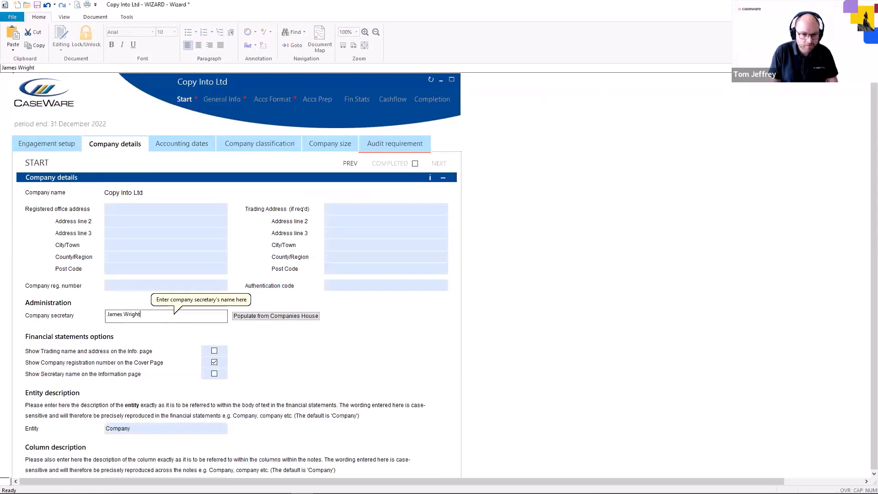
{"action": "left_click", "coordinate": [522, 301]}
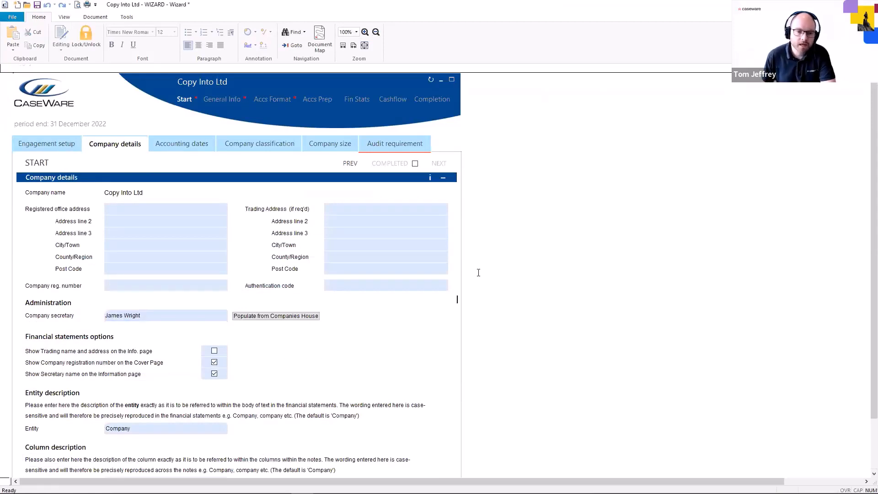
{"action": "key", "text": "ctrl+s"}
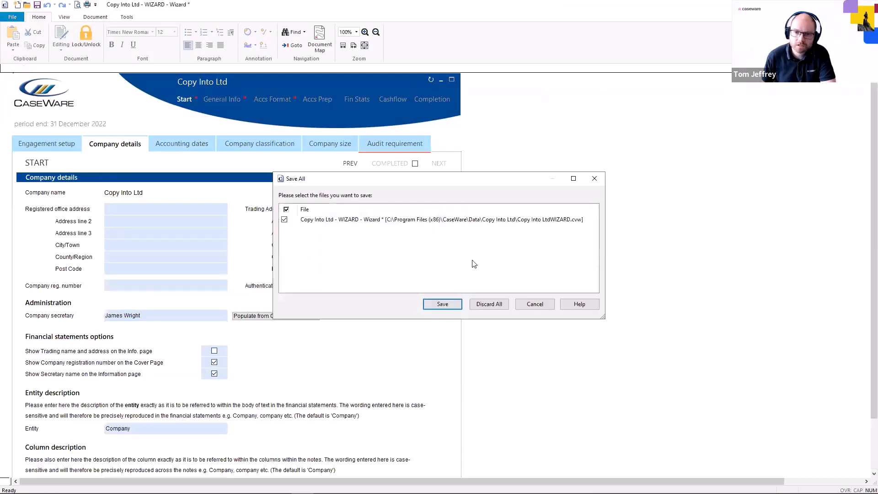
{"action": "left_click", "coordinate": [455, 303]}
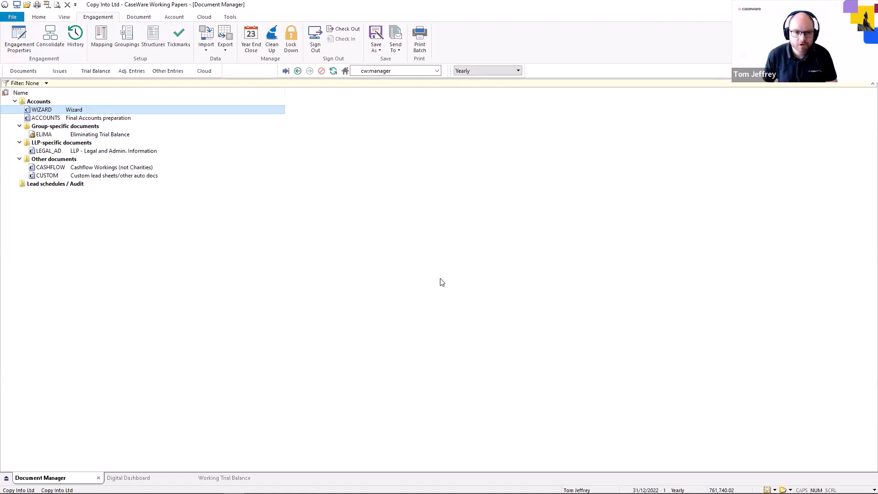
Delete the WIZARD document from the Accounts folder
{"action": "right_click", "coordinate": [73, 111]}
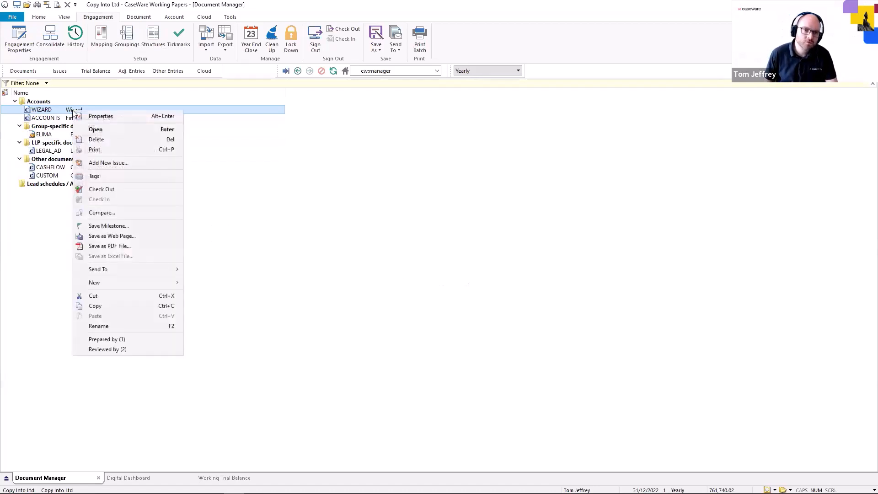
{"action": "left_click", "coordinate": [118, 138]}
{"action": "left_click", "coordinate": [396, 273]}
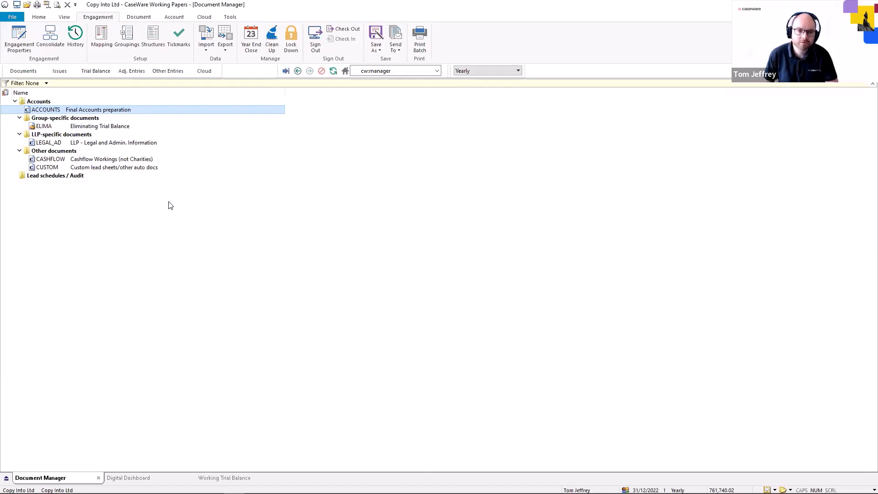
Start Copy Components into this file, using the Company AccountsAdv template as the source
{"action": "left_click", "coordinate": [22, 17]}
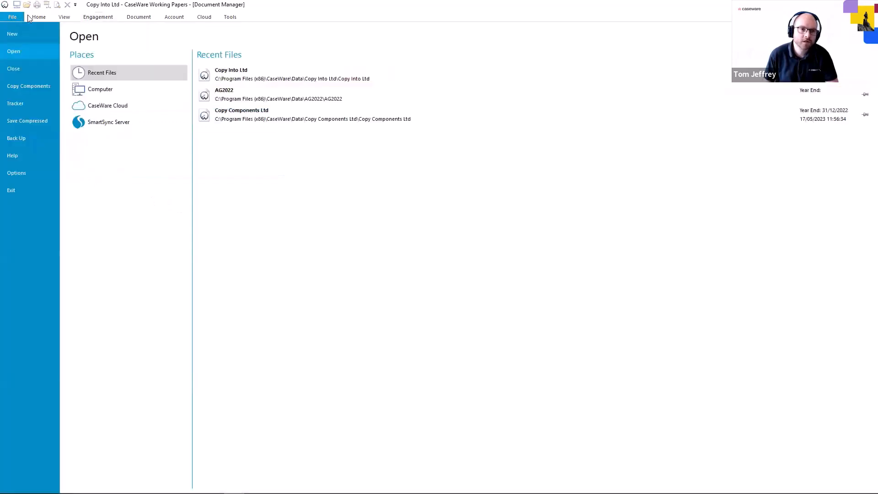
{"action": "left_click", "coordinate": [57, 86]}
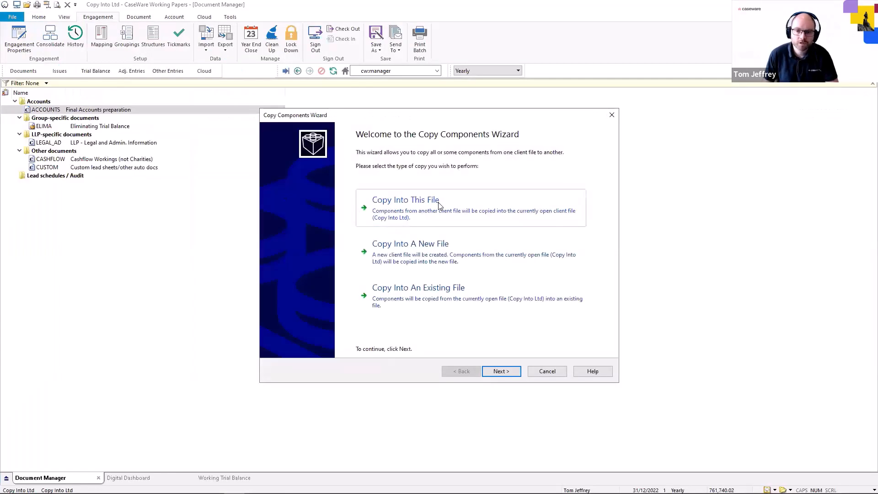
{"action": "left_click", "coordinate": [436, 204]}
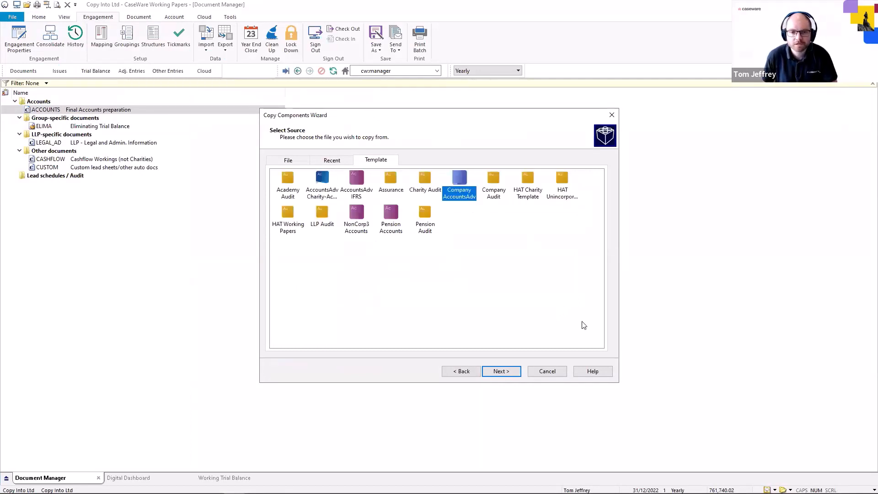
{"action": "left_click", "coordinate": [510, 371]}
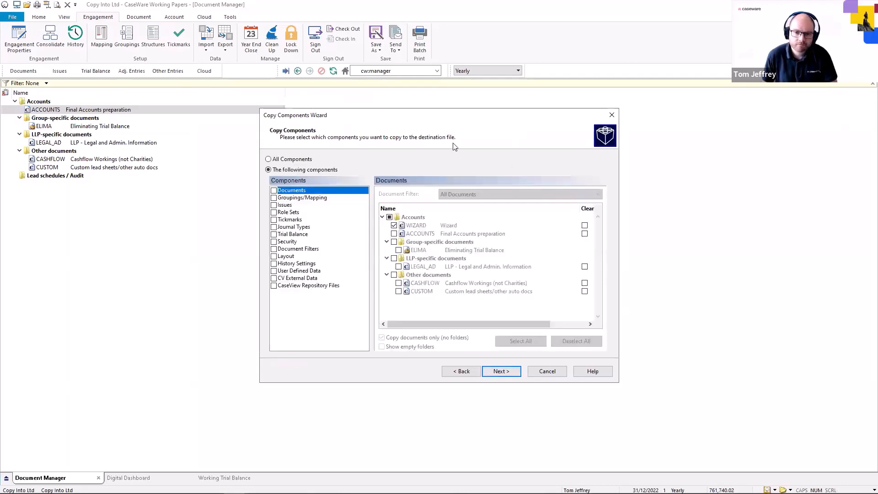
Copy only the WIZARD document from the template's Documents component and finish the wizard
{"action": "left_click", "coordinate": [273, 190]}
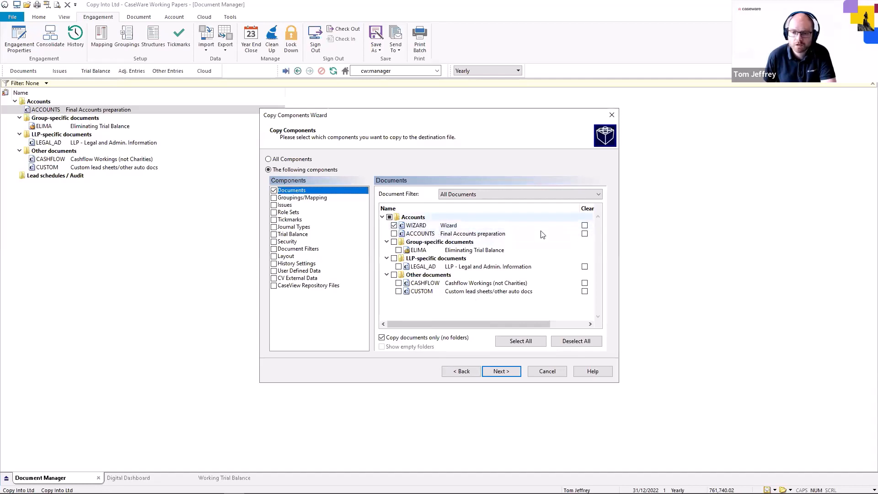
{"action": "left_click", "coordinate": [566, 342]}
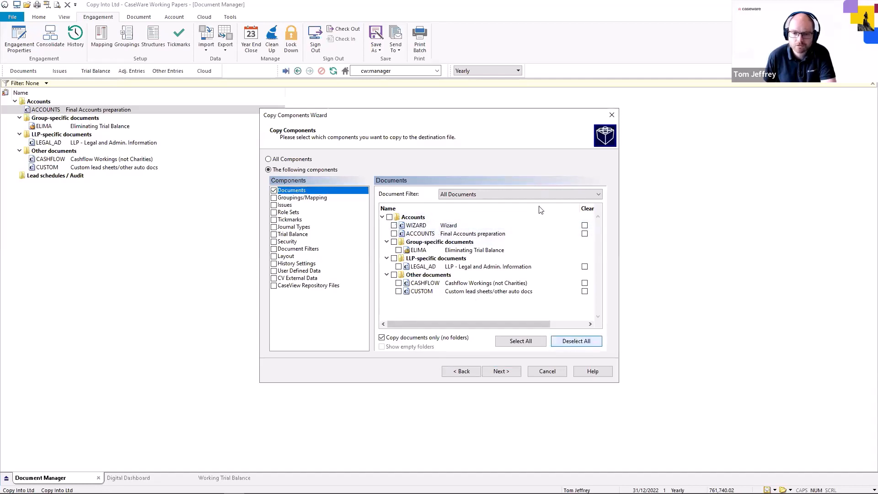
{"action": "left_click", "coordinate": [393, 226]}
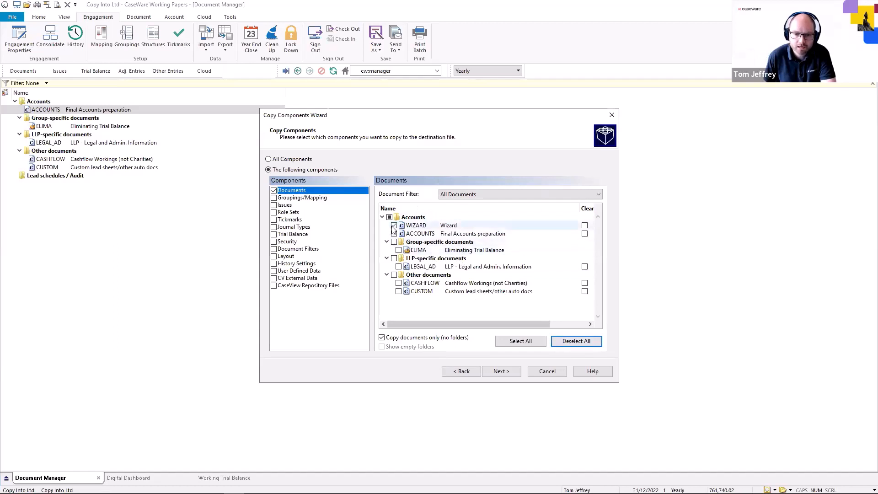
{"action": "left_click", "coordinate": [511, 372]}
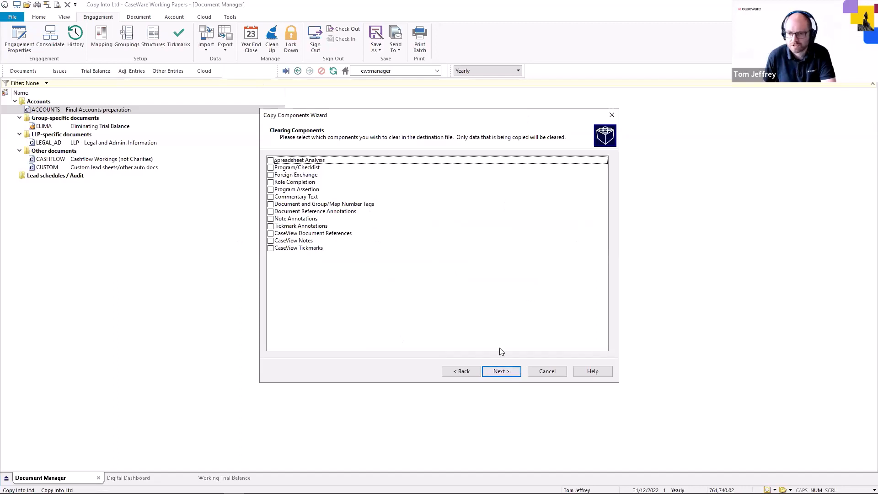
{"action": "left_click", "coordinate": [509, 371]}
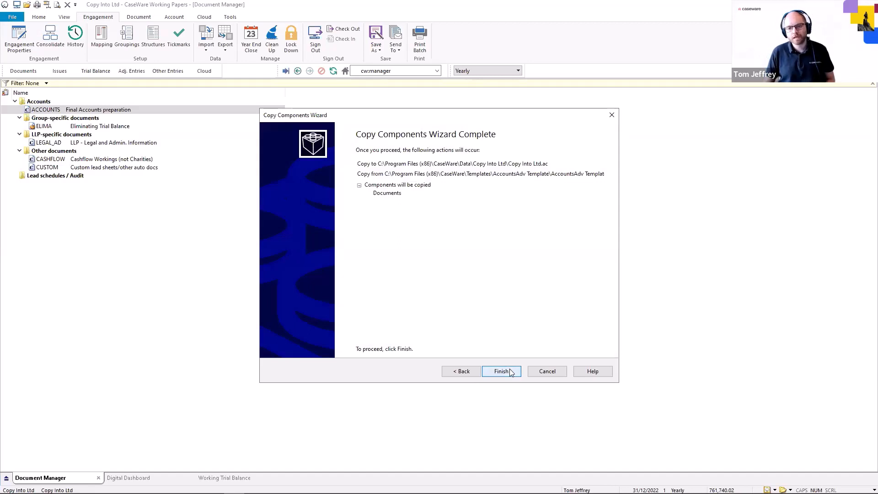
{"action": "left_click", "coordinate": [512, 371]}
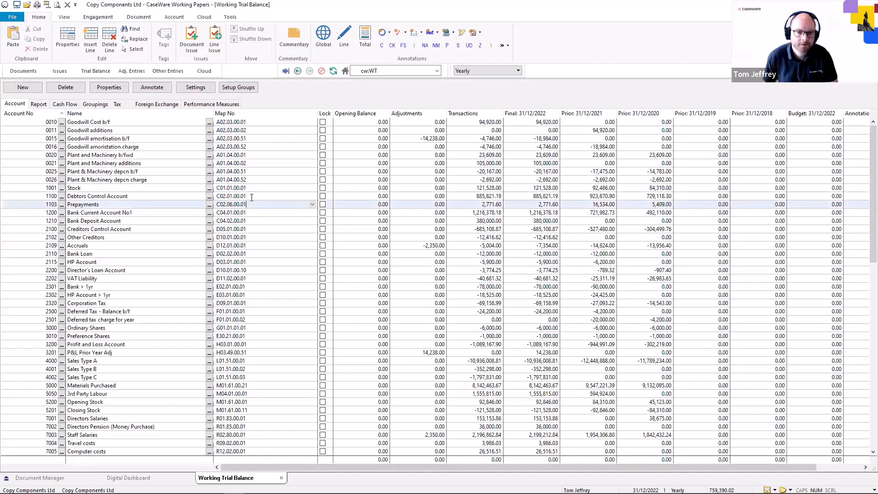
Switch to the Copy Into Ltd file and open its Wizard document to review the Engagement setup and Company details tabs
{"action": "left_click", "coordinate": [29, 73]}
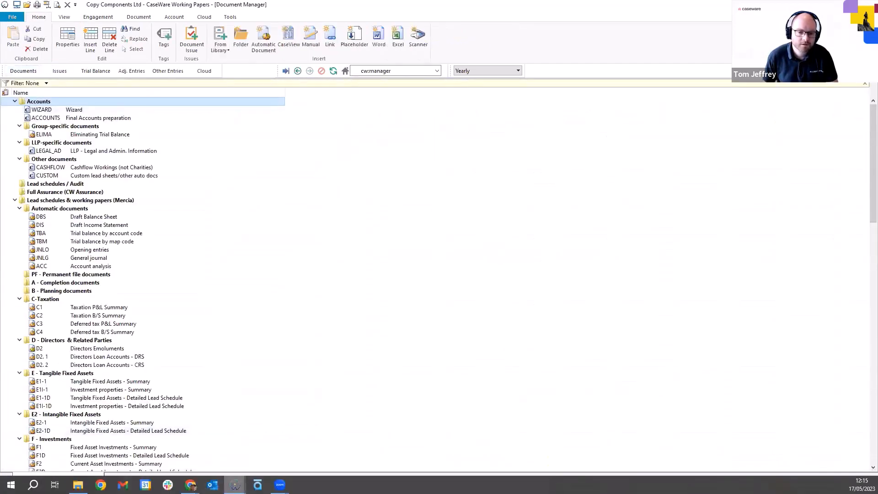
{"action": "left_click", "coordinate": [235, 485]}
{"action": "left_click", "coordinate": [241, 463]}
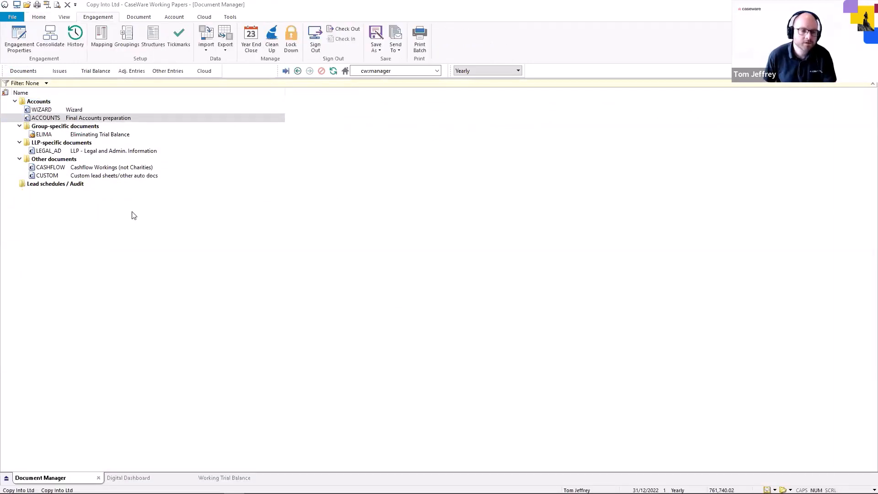
{"action": "left_click", "coordinate": [74, 111]}
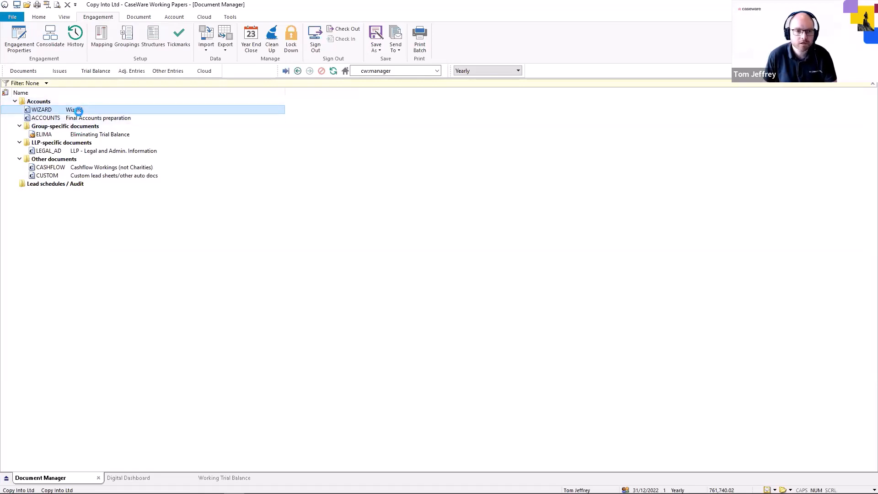
{"action": "double_click", "coordinate": [76, 110]}
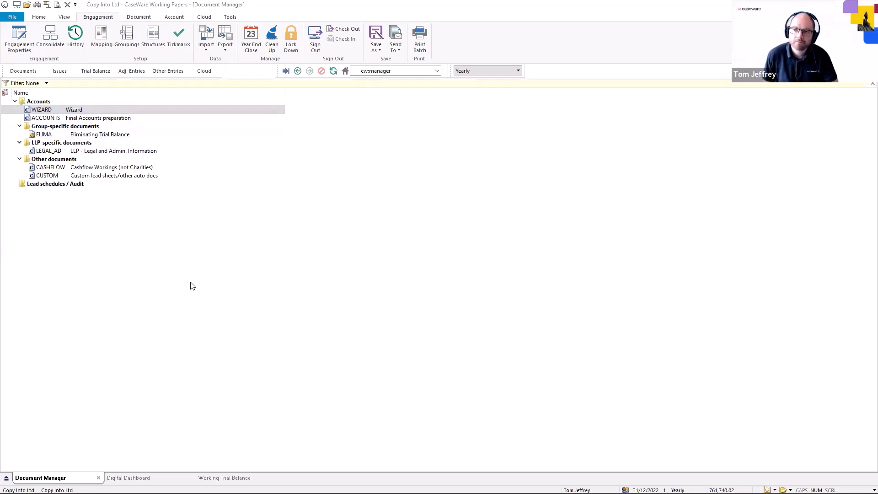
{"action": "key", "text": "Return"}
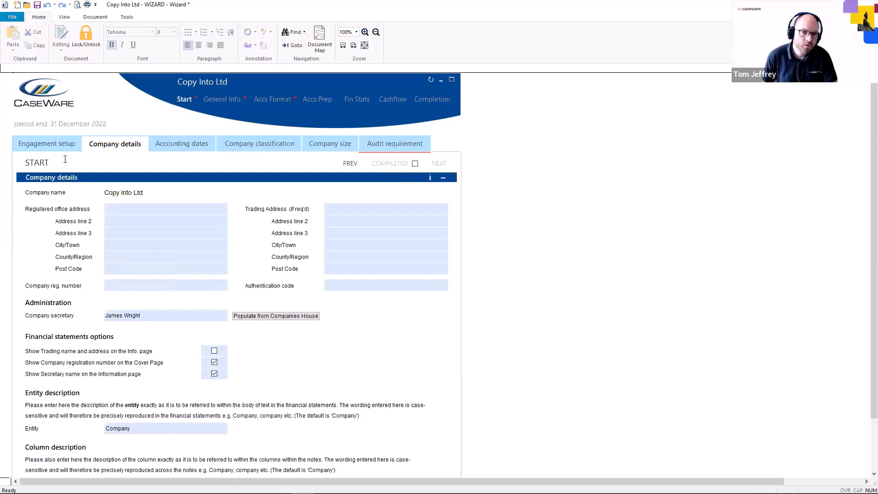
{"action": "left_click", "coordinate": [75, 146]}
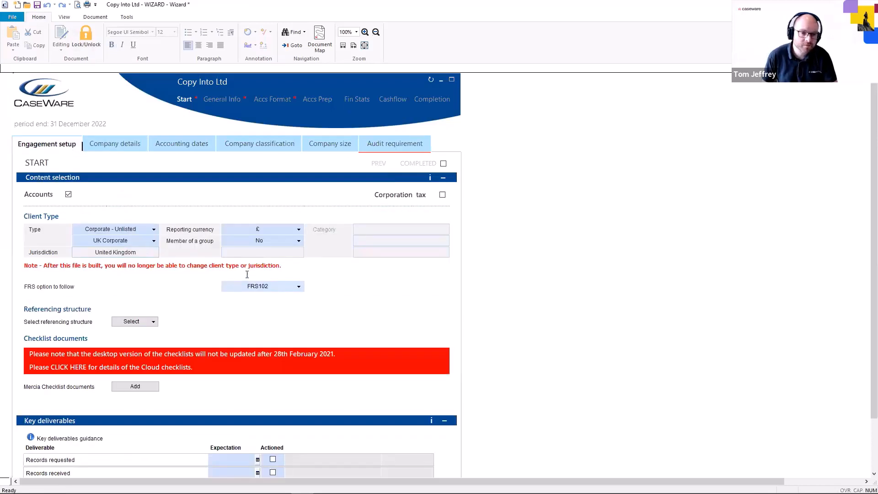
{"action": "left_click", "coordinate": [118, 144]}
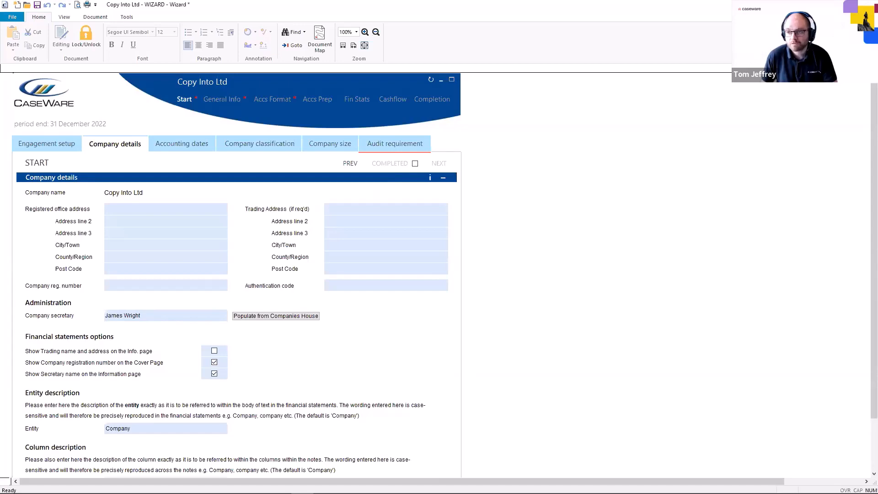
{"action": "left_click", "coordinate": [492, 300]}
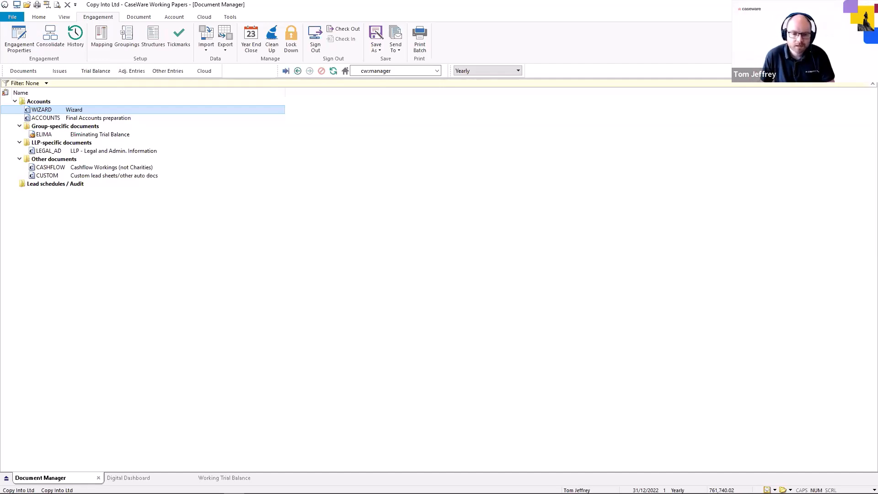
Switch to the AG2022 file, open Assign Mapping Numbers and expand the A02 Goodwill mapping numbers
{"action": "mouse_move", "coordinate": [373, 492]}
{"action": "mouse_move", "coordinate": [235, 485]}
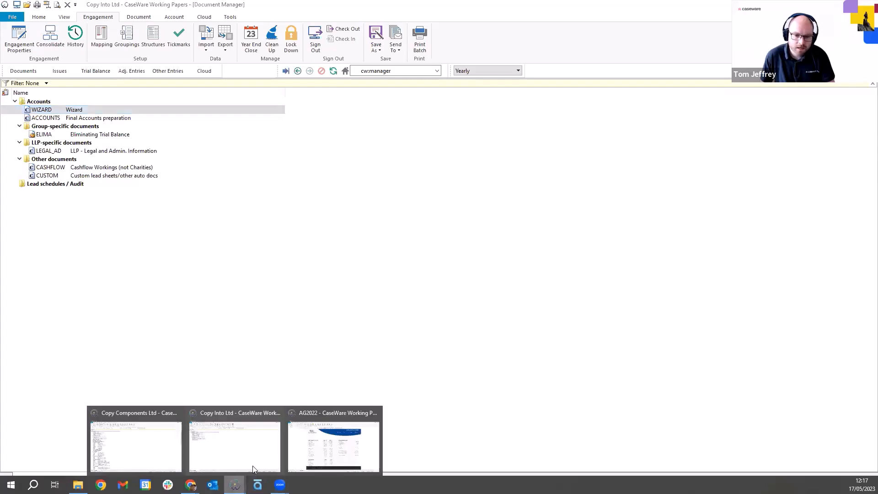
{"action": "left_click", "coordinate": [318, 452]}
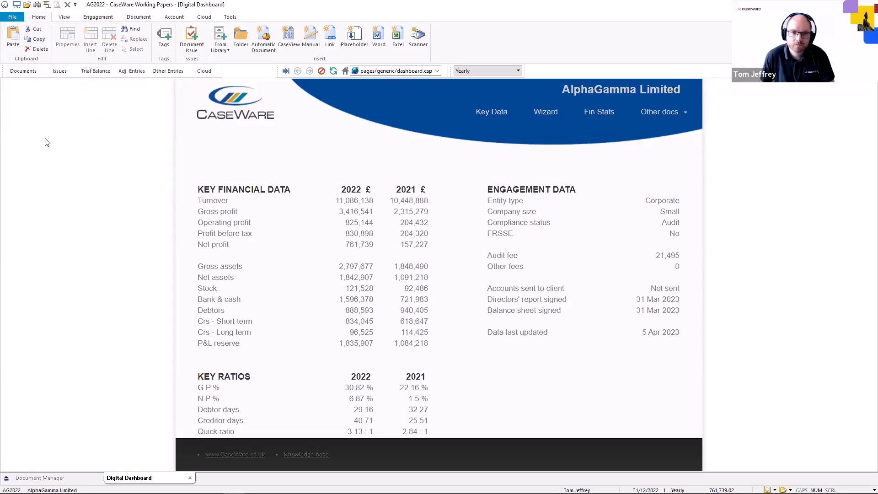
{"action": "left_click", "coordinate": [247, 216]}
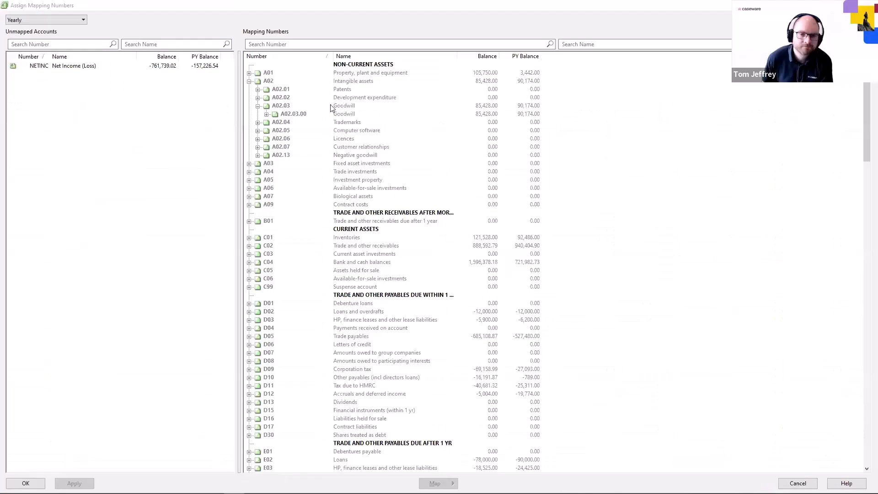
{"action": "left_click", "coordinate": [249, 81]}
{"action": "left_click", "coordinate": [250, 80]}
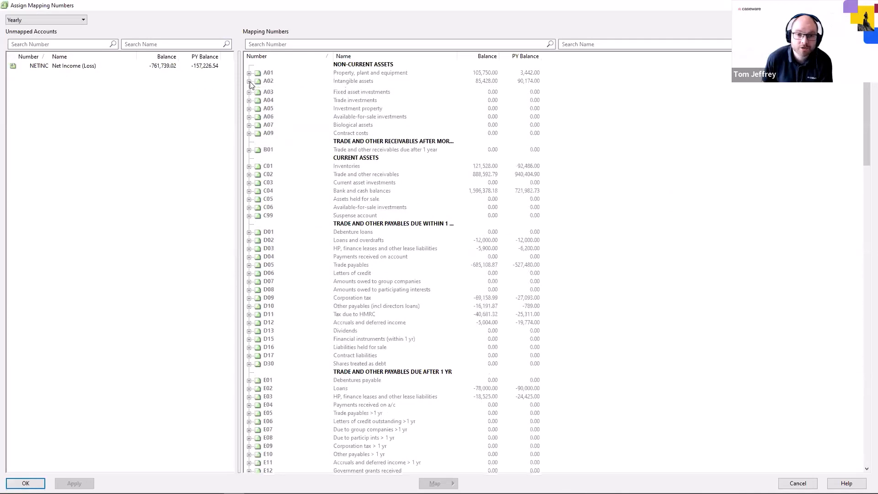
{"action": "left_click", "coordinate": [258, 106]}
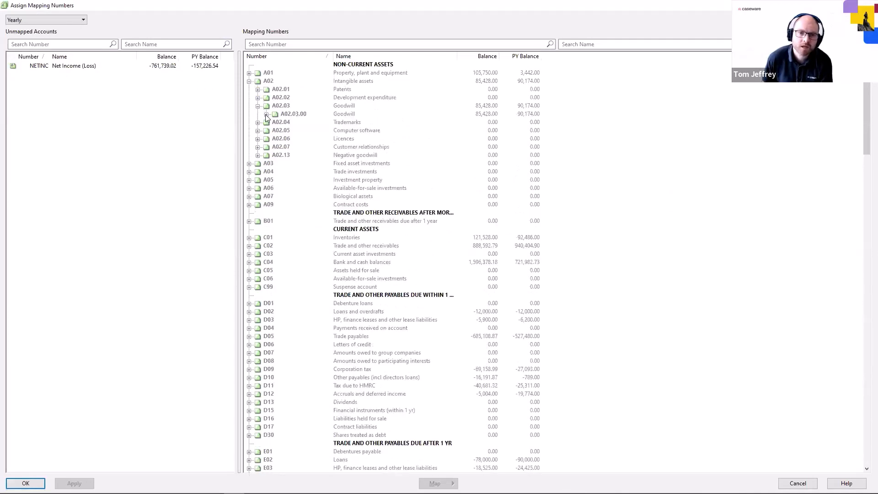
{"action": "left_click", "coordinate": [267, 114]}
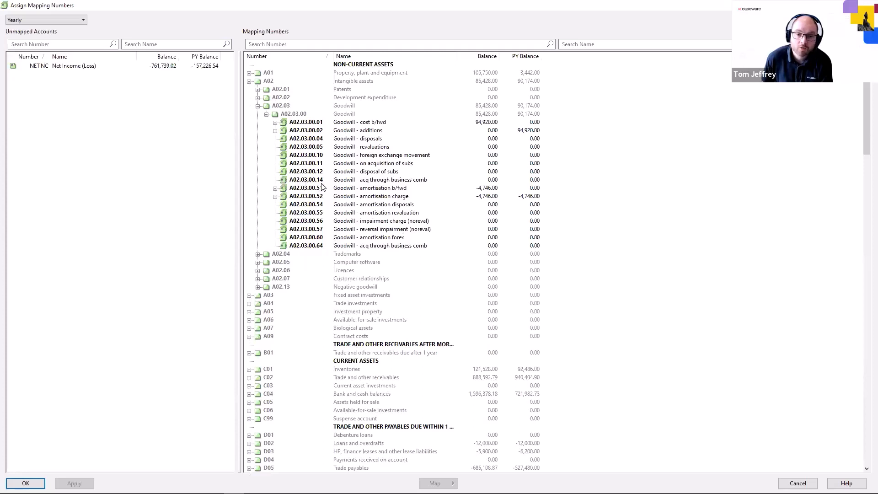
{"action": "left_click", "coordinate": [323, 245]}
{"action": "key", "text": "Up"}
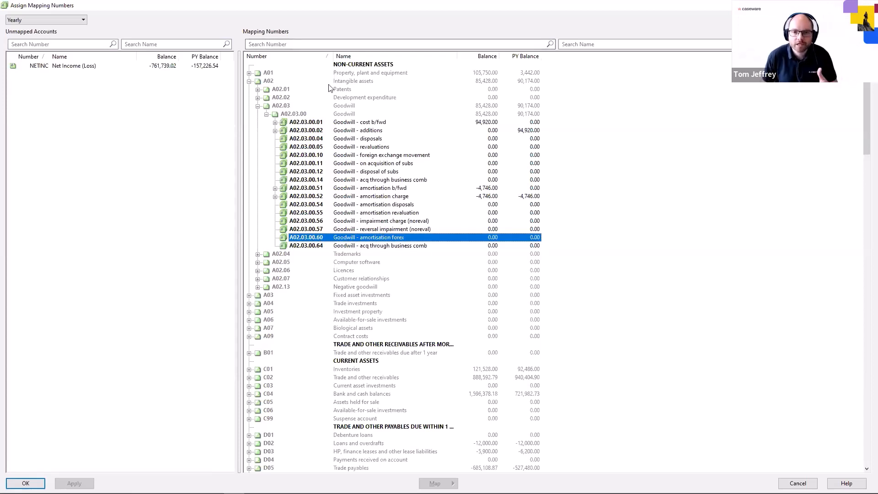
Filter the mapping numbers by a02.??.??.13 and then a02.??.??.63, and inspect the options for one matching number
{"action": "left_click", "coordinate": [320, 44]}
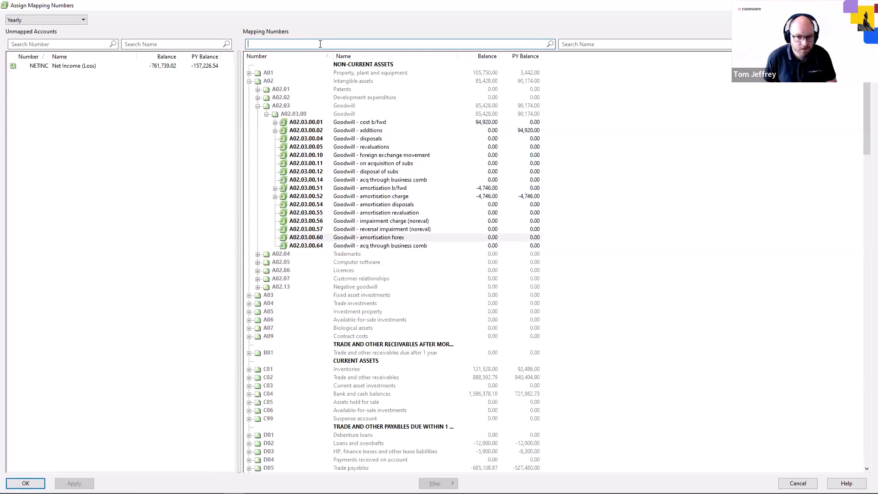
{"action": "type", "text": "a02"}
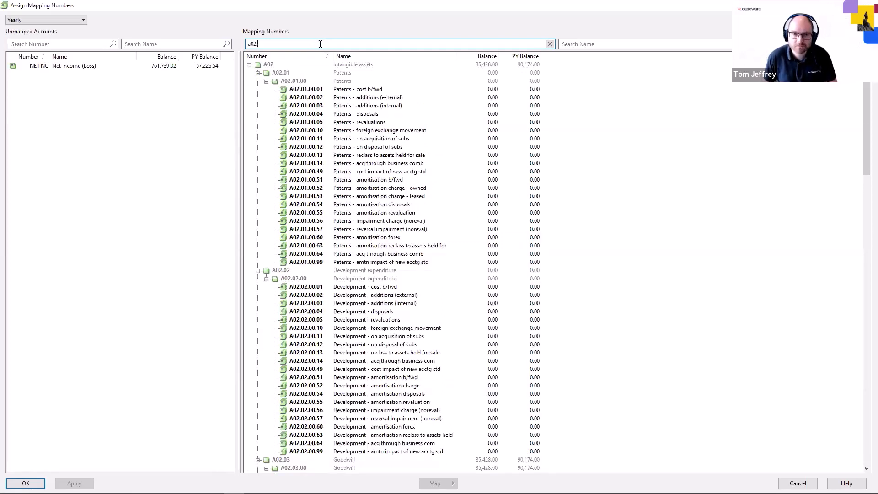
{"action": "type", "text": "."}
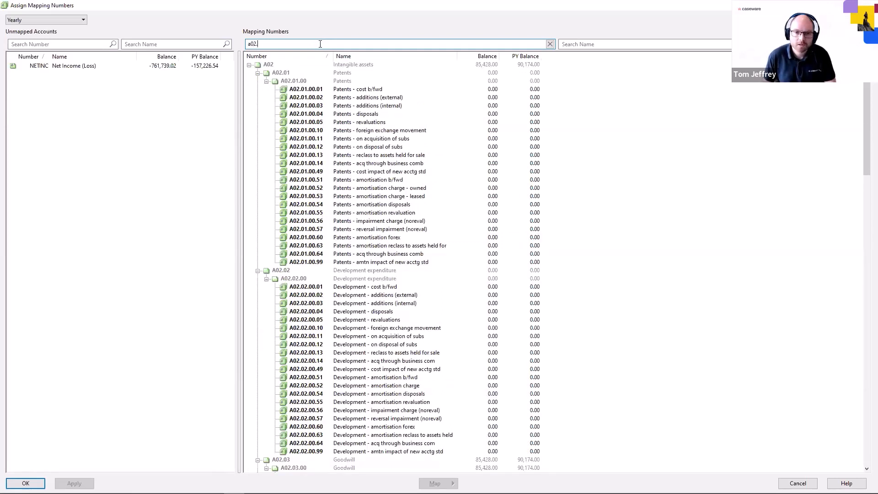
{"action": "type", "text": "??"}
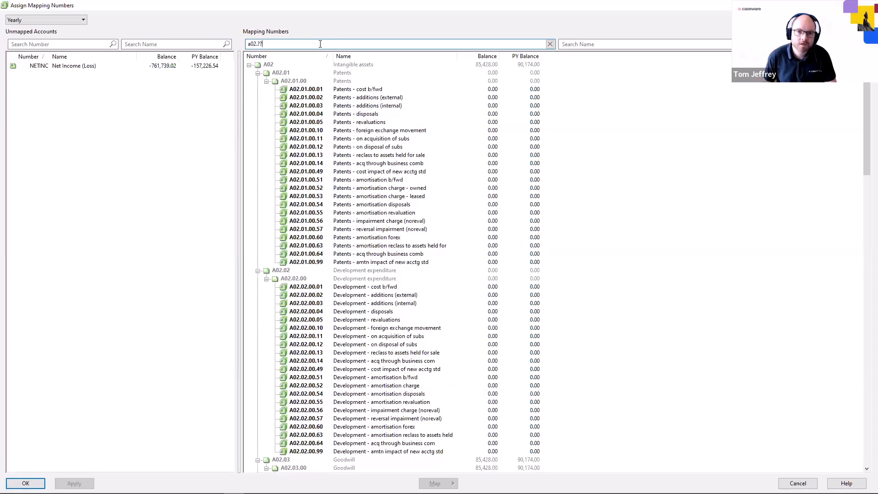
{"action": "type", "text": ".??"}
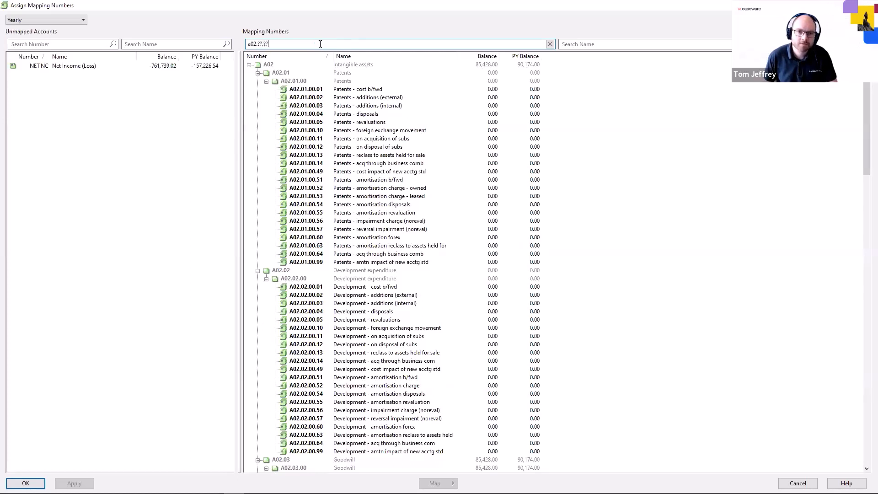
{"action": "type", "text": "13"}
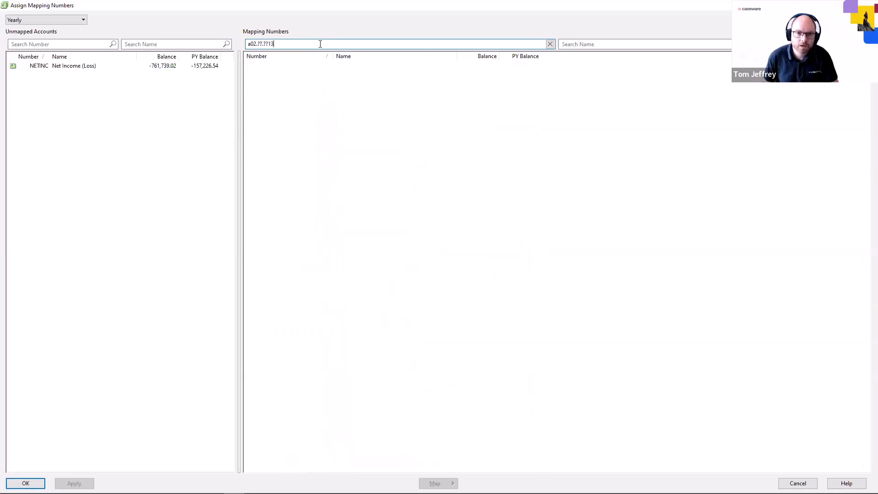
{"action": "key", "text": "BackSpace"}
{"action": "key", "text": "BackSpace"}
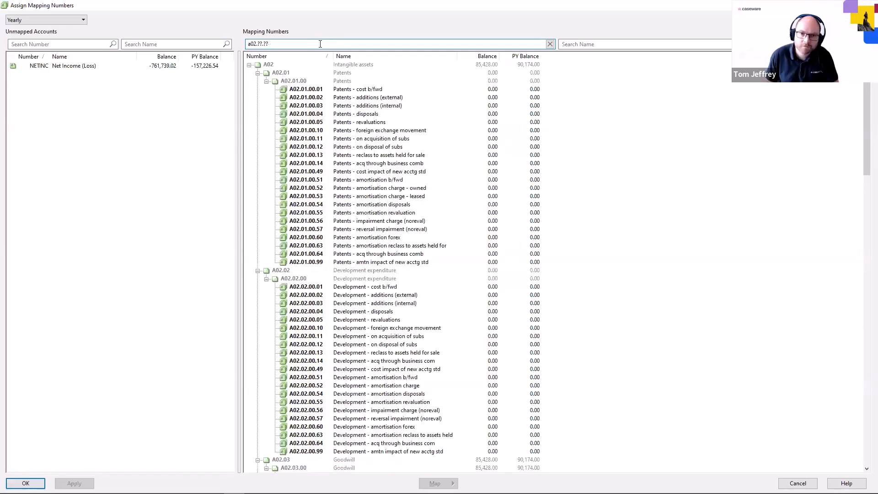
{"action": "type", "text": "."}
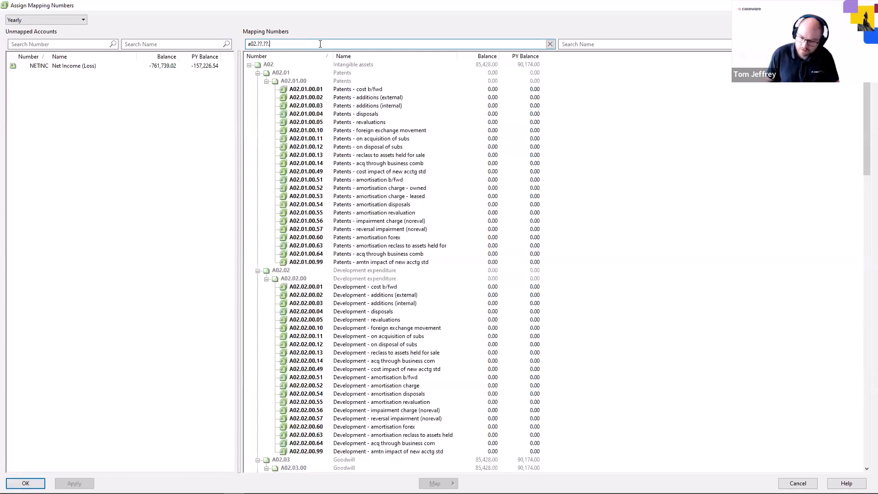
{"action": "type", "text": "13"}
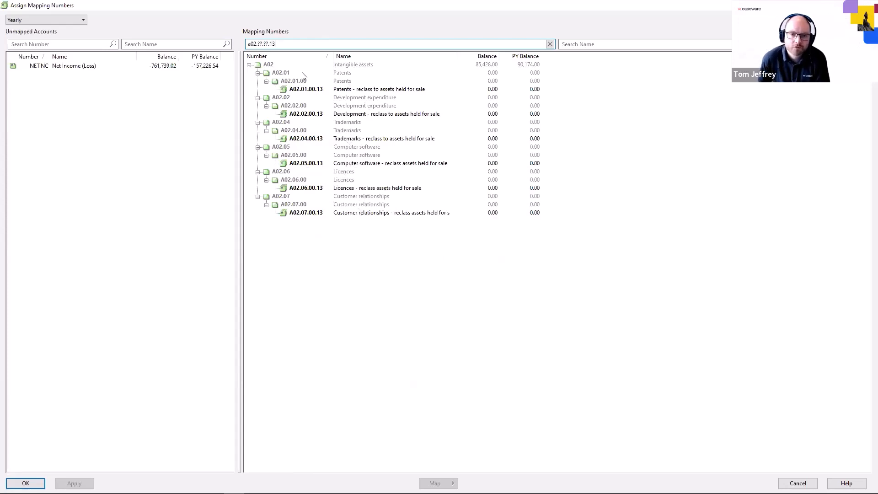
{"action": "key", "text": "BackSpace"}
{"action": "key", "text": "BackSpace"}
{"action": "type", "text": "63"}
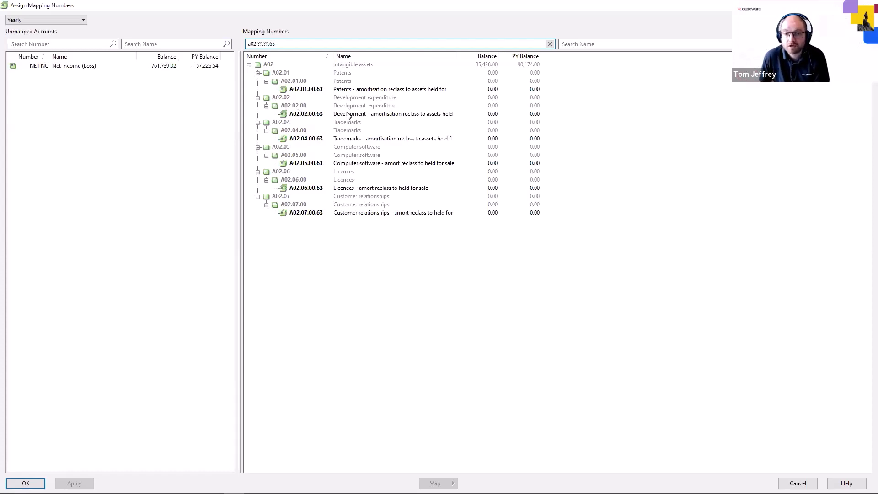
{"action": "right_click", "coordinate": [348, 113]}
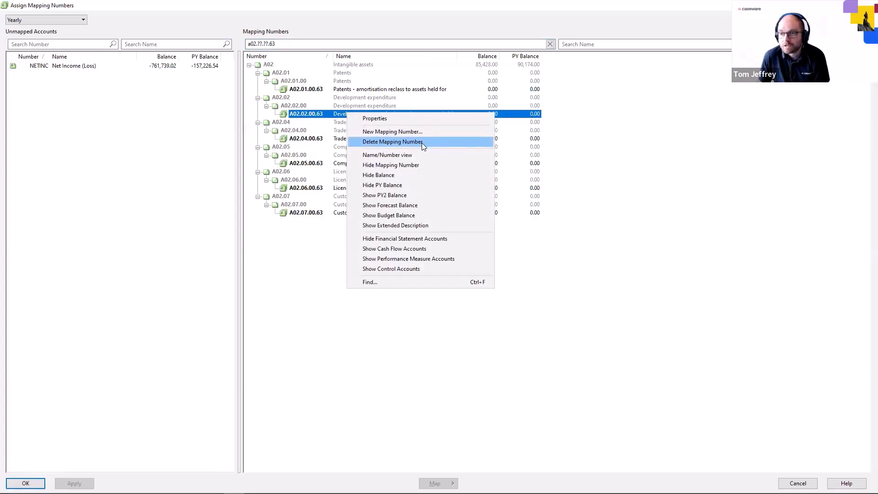
{"action": "key", "text": "Escape"}
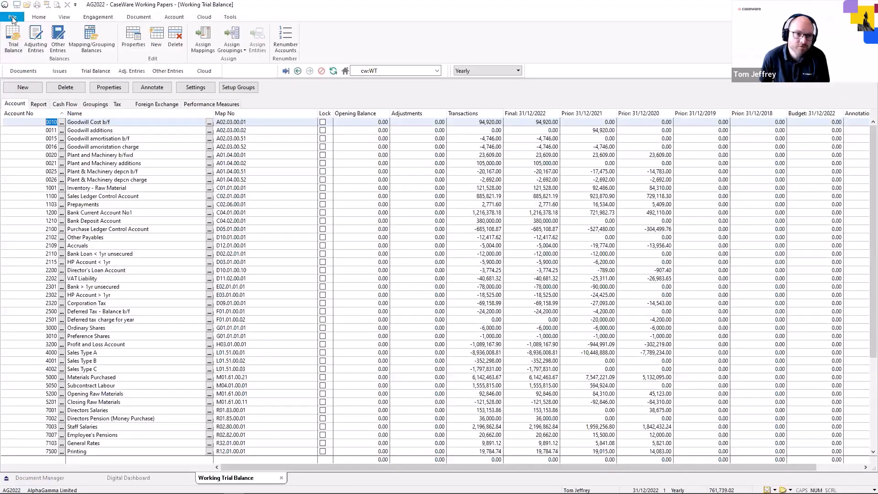
Start Copy Components into this file, using the AccountsAdv IFRS template as the source
{"action": "left_click", "coordinate": [12, 17]}
{"action": "left_click", "coordinate": [28, 86]}
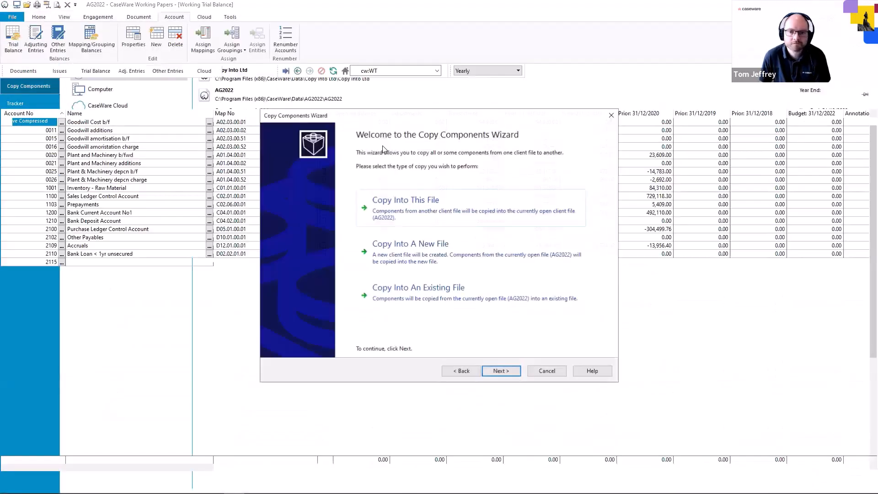
{"action": "left_click", "coordinate": [474, 214]}
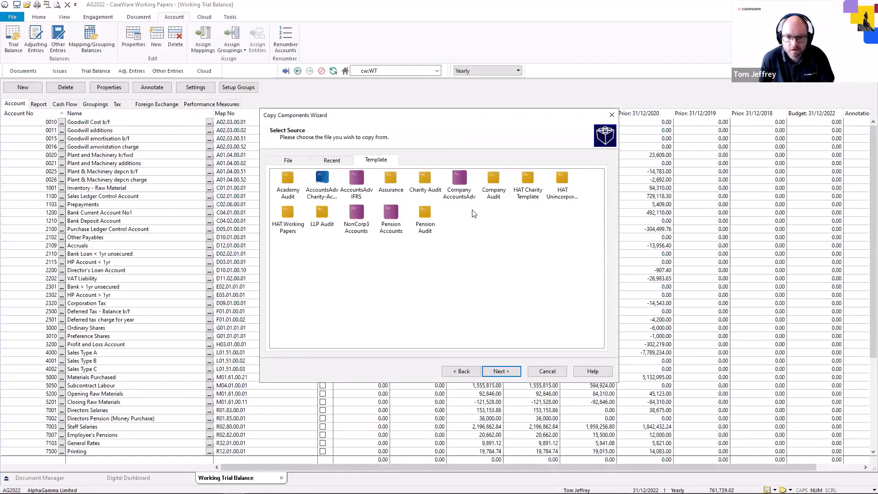
{"action": "left_click", "coordinate": [357, 200]}
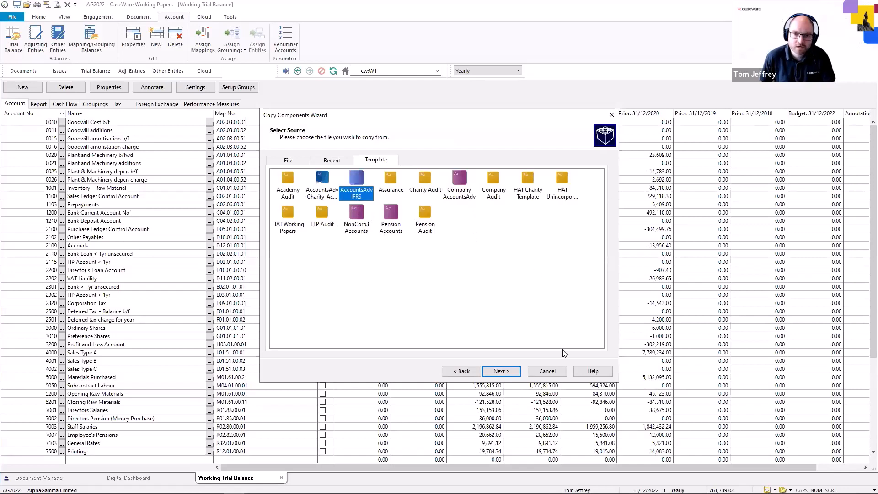
{"action": "left_click", "coordinate": [519, 373]}
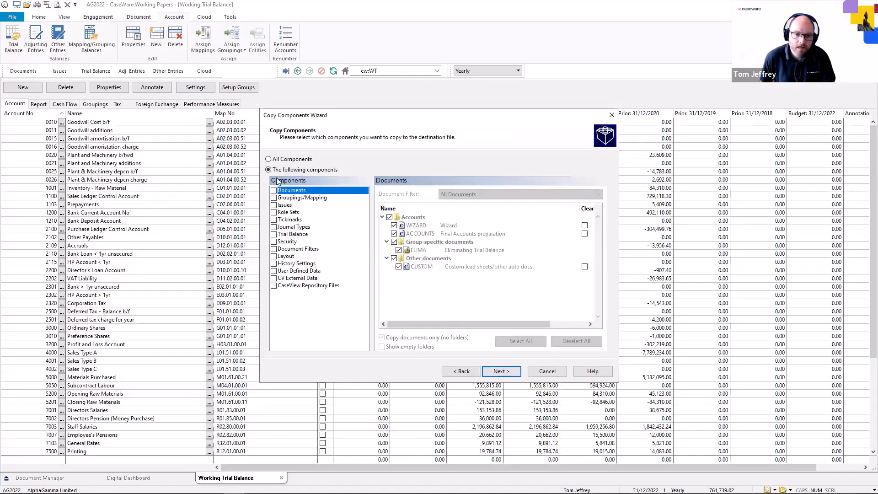
Include only the Groupings/Mapping component and review its mapping copy options, keeping the merge with source mapping structure
{"action": "left_click", "coordinate": [274, 198]}
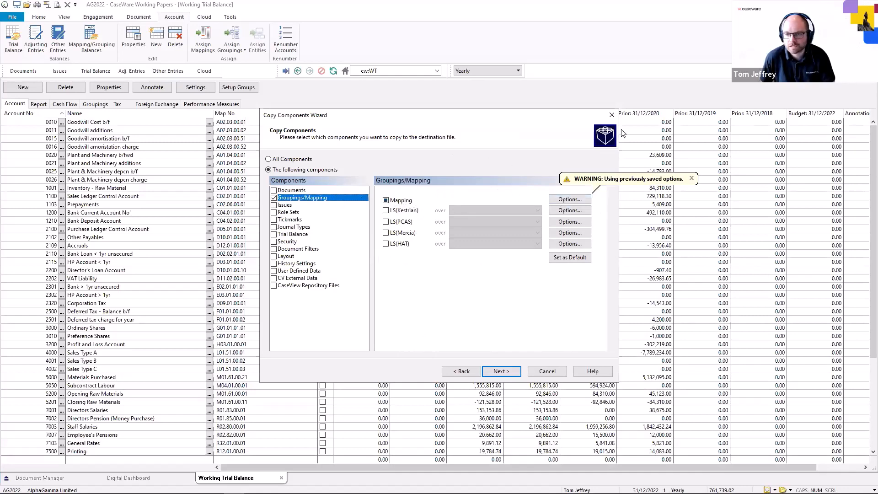
{"action": "left_click", "coordinate": [569, 200]}
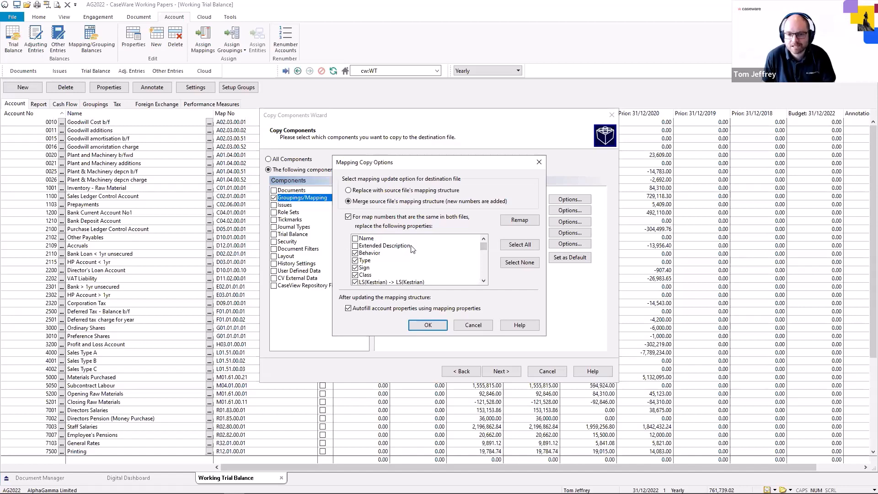
{"action": "scroll", "coordinate": [401, 274], "scroll_direction": "down", "scroll_amount": 7}
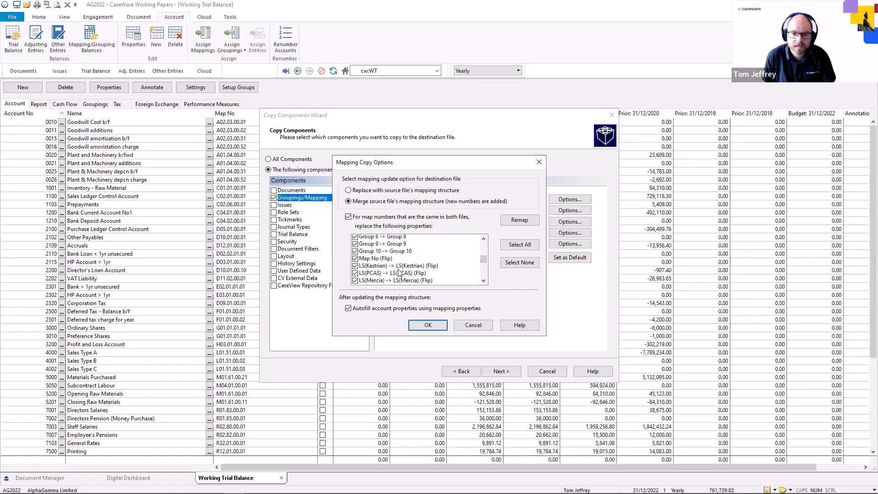
{"action": "scroll", "coordinate": [399, 273], "scroll_direction": "up", "scroll_amount": 7}
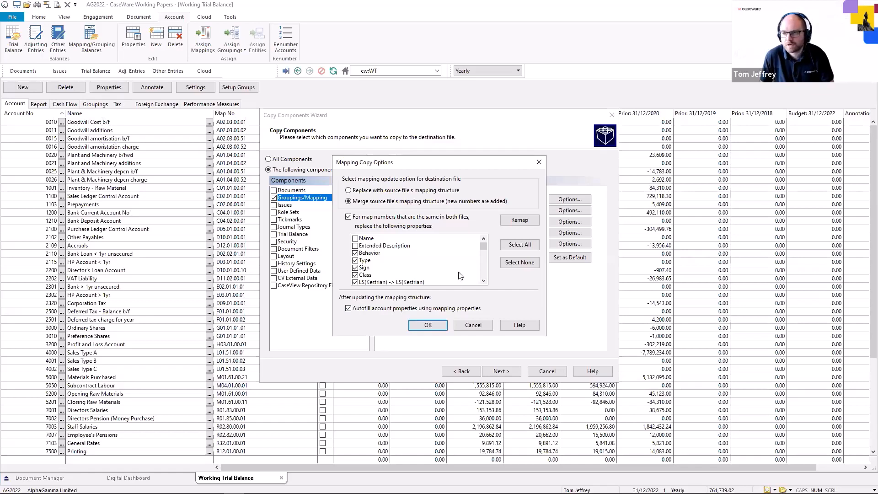
{"action": "left_click", "coordinate": [443, 325]}
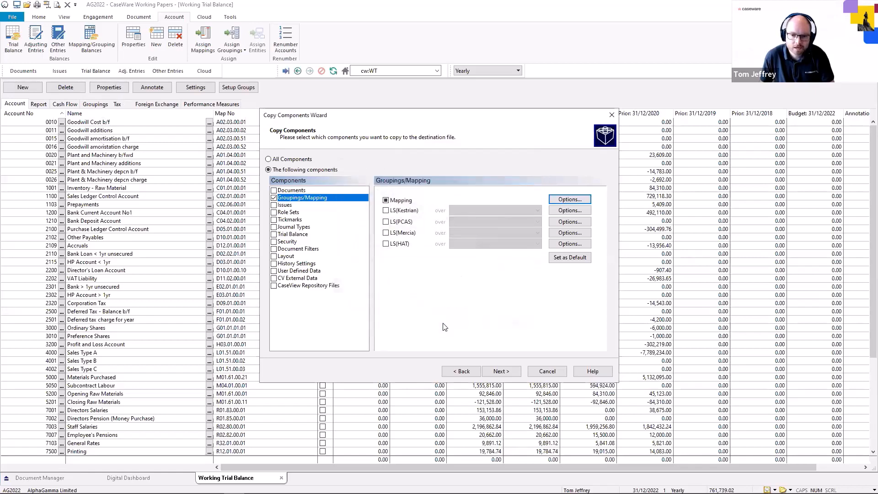
Proceed past the clearing components page and finish the Copy Components wizard
{"action": "left_click", "coordinate": [500, 372]}
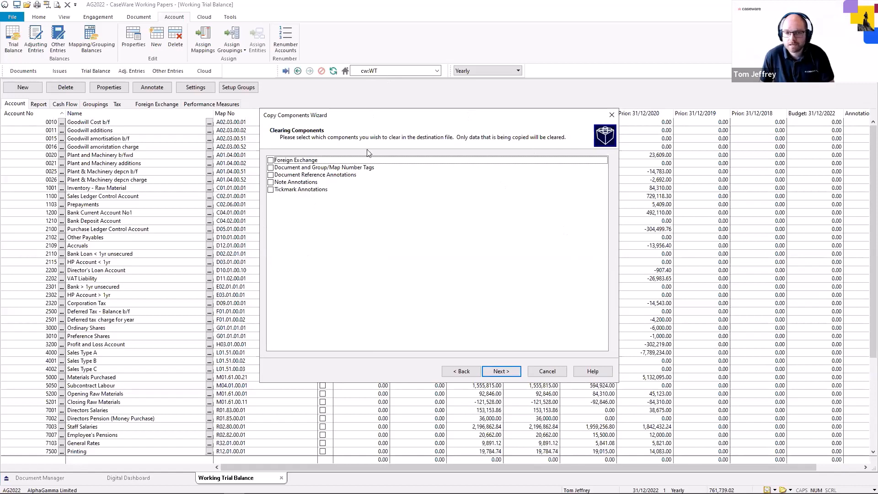
{"action": "left_click", "coordinate": [512, 374]}
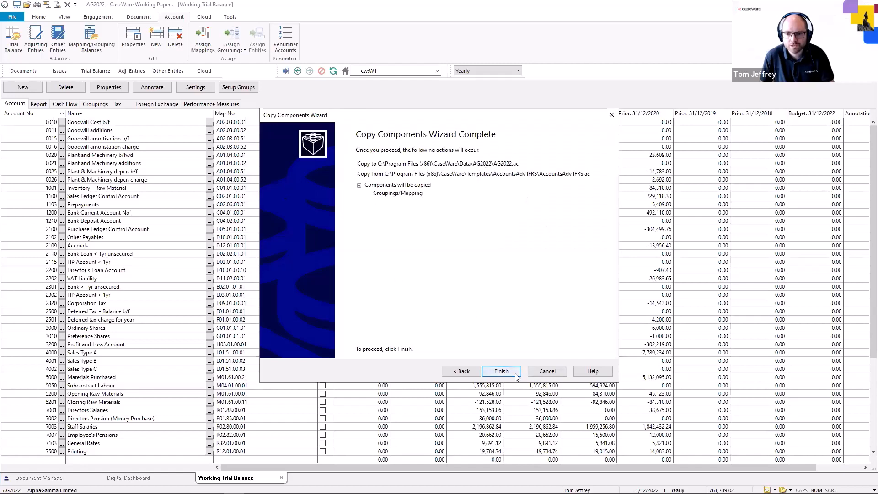
{"action": "left_click", "coordinate": [501, 372]}
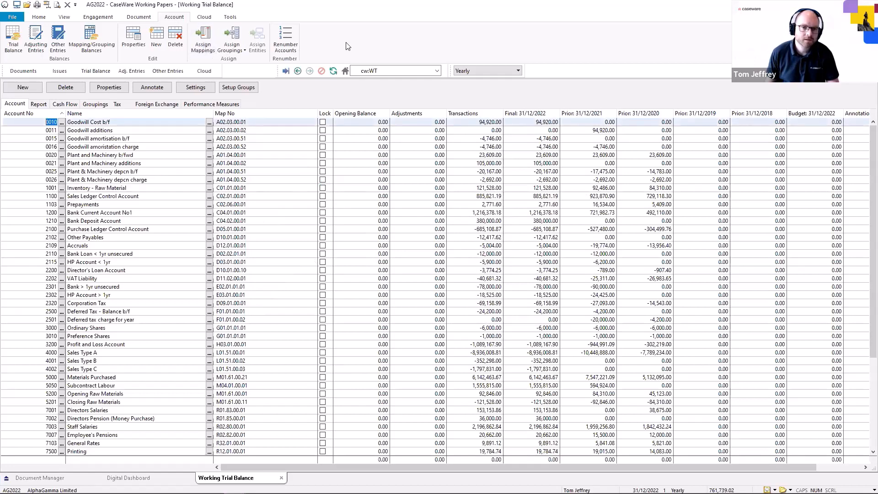
Open Assign Mapping Numbers, expand the A02.03.00 Goodwill mapping numbers and inspect the .13 and .63 entries before closing
{"action": "left_click", "coordinate": [209, 42]}
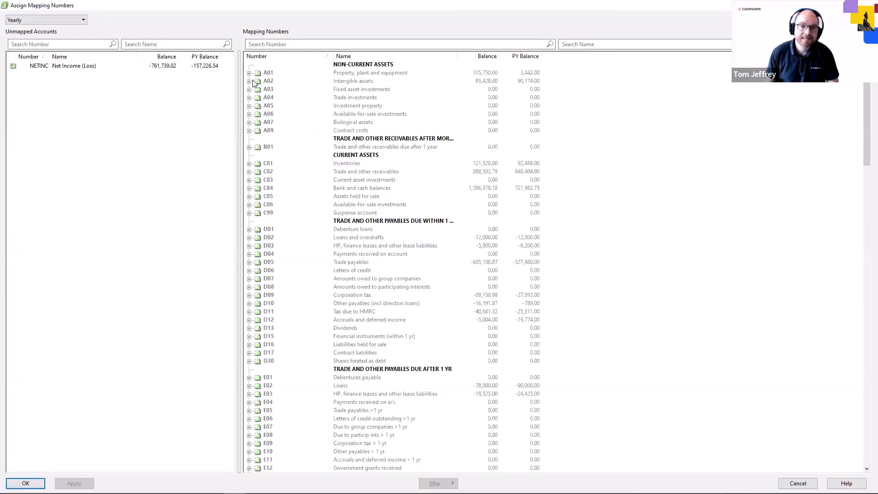
{"action": "left_click", "coordinate": [249, 81]}
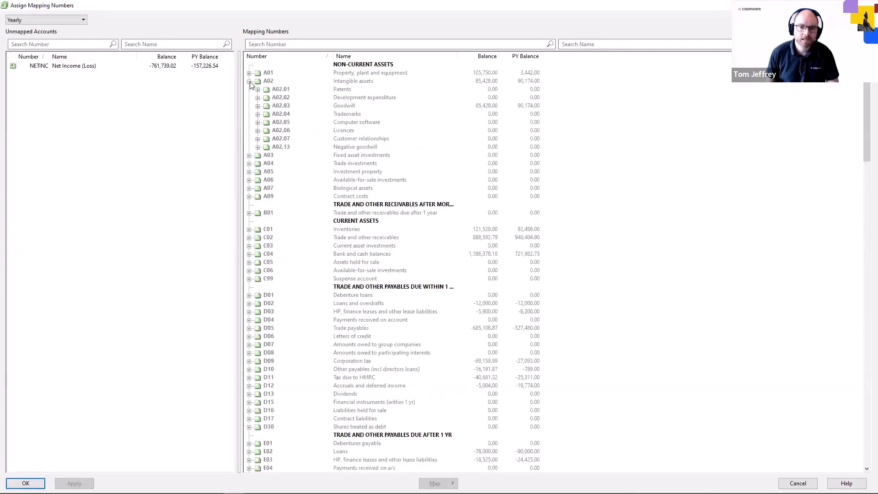
{"action": "left_click", "coordinate": [257, 106]}
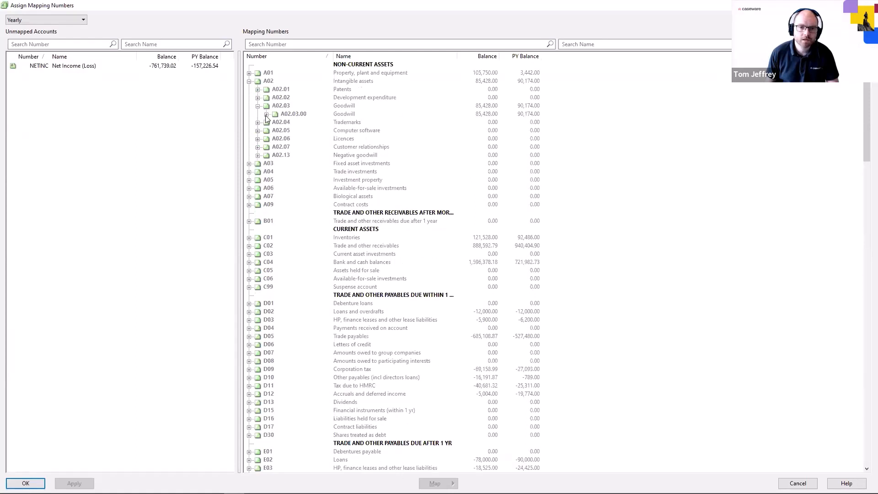
{"action": "left_click", "coordinate": [267, 114]}
{"action": "left_click", "coordinate": [313, 180]}
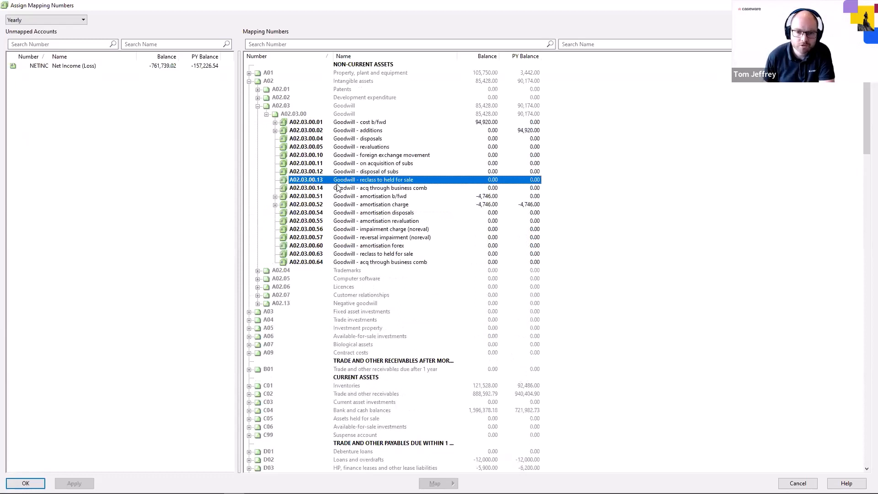
{"action": "left_click", "coordinate": [319, 254]}
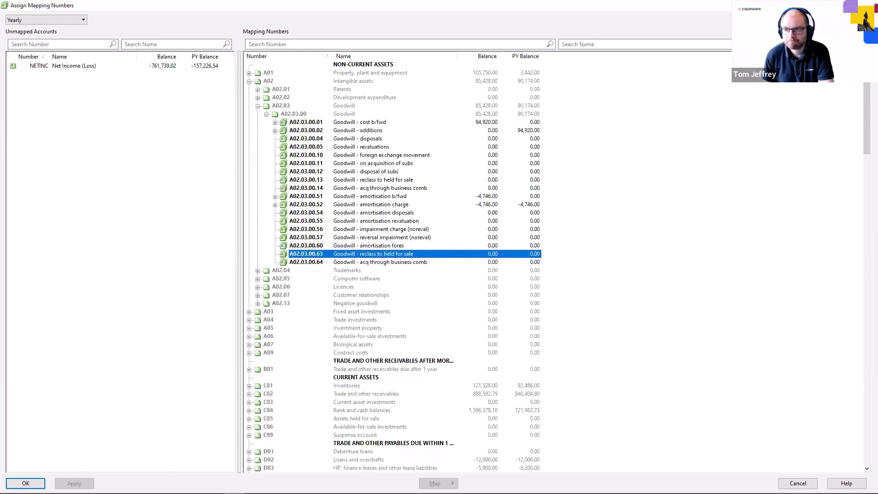
{"action": "key", "text": "Return"}
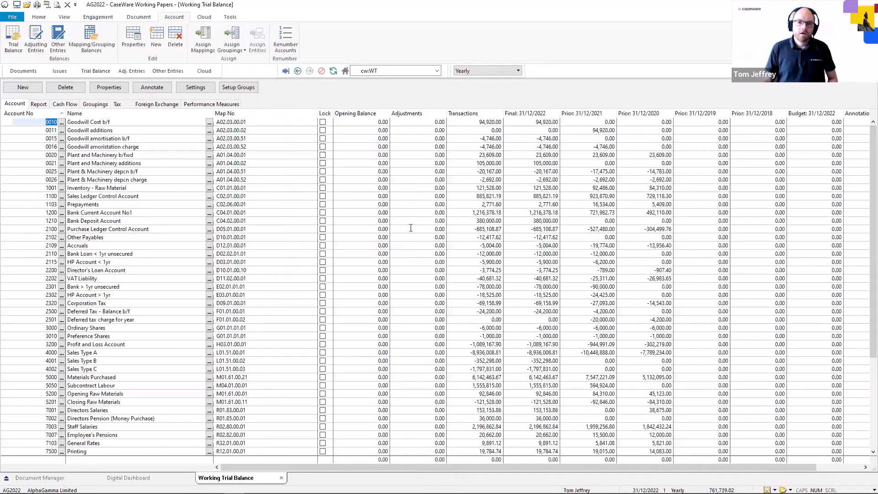